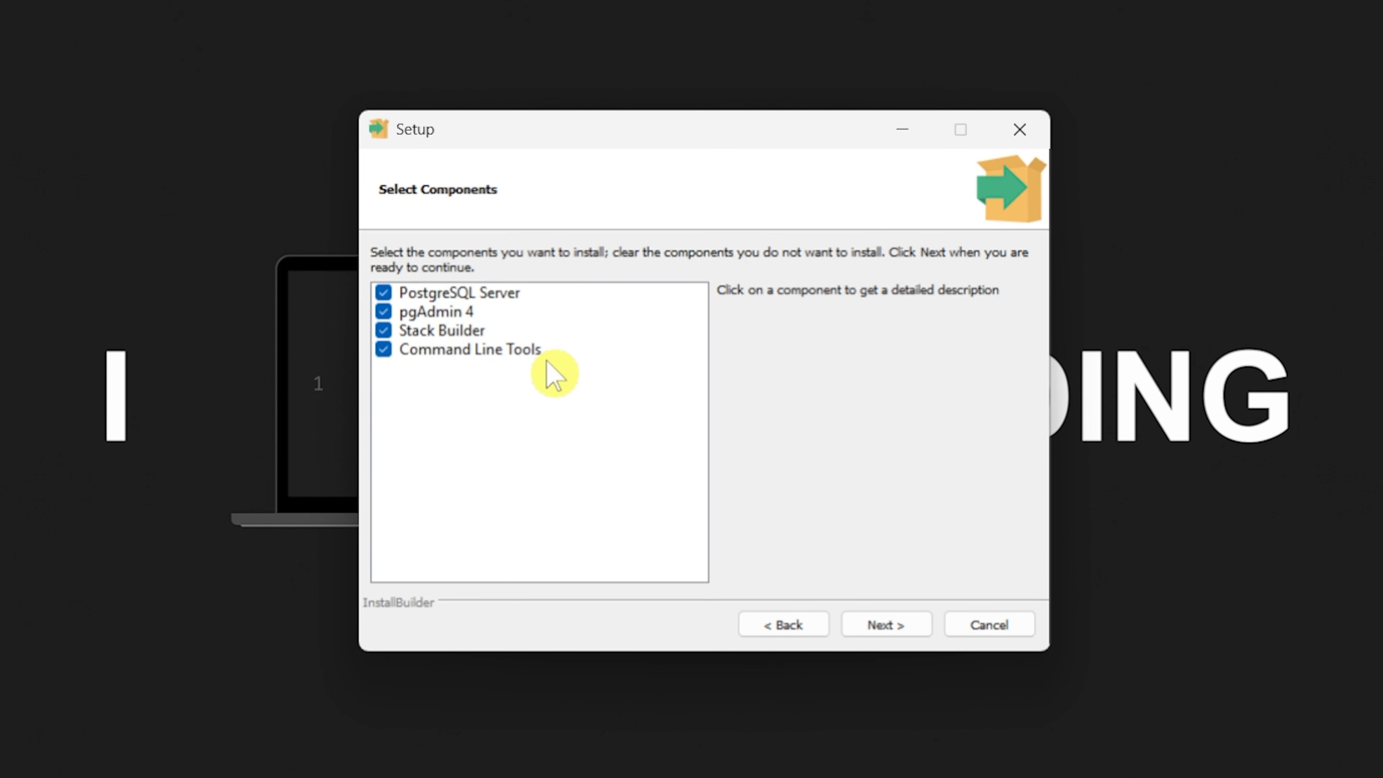
# - Accept the default components and the default data directory in PostgreSQL Setup
pyautogui.click(889, 622)
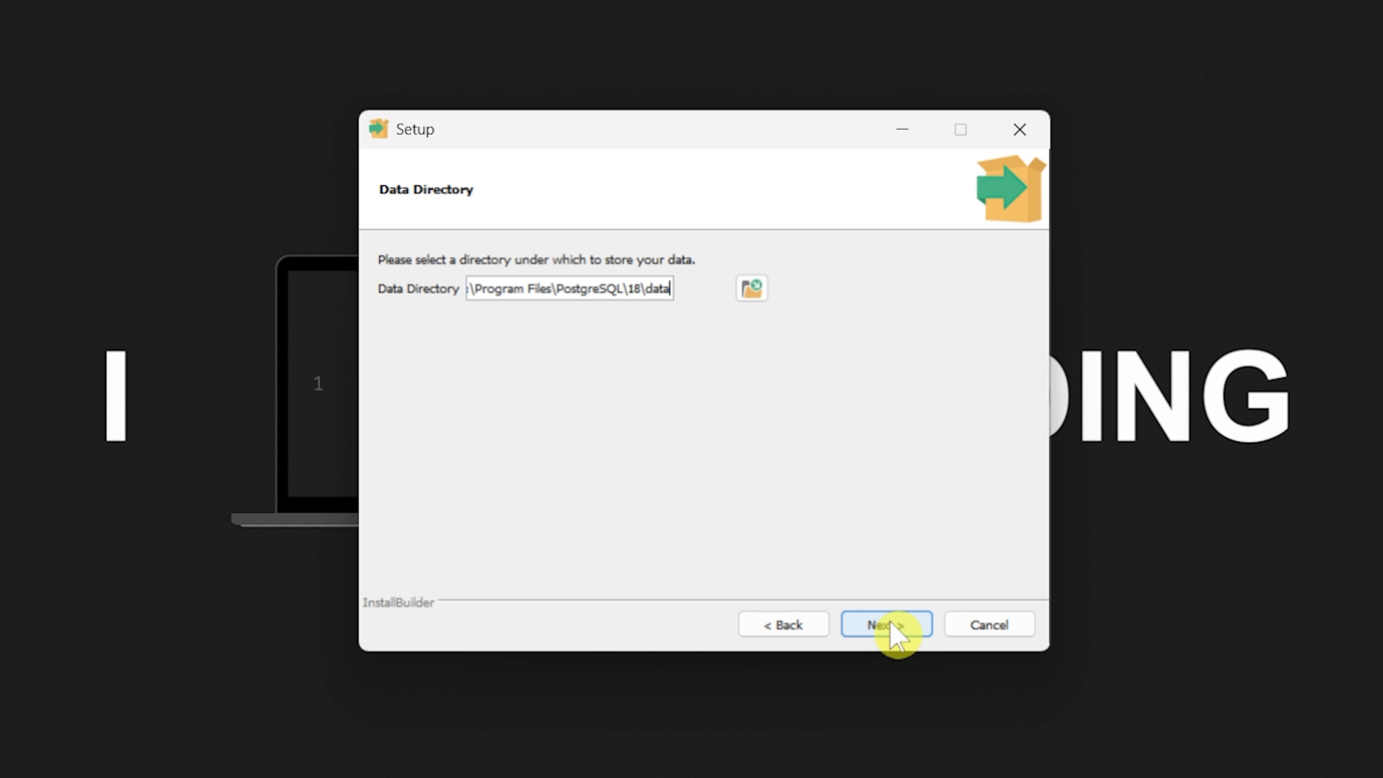
pyautogui.click(893, 632)
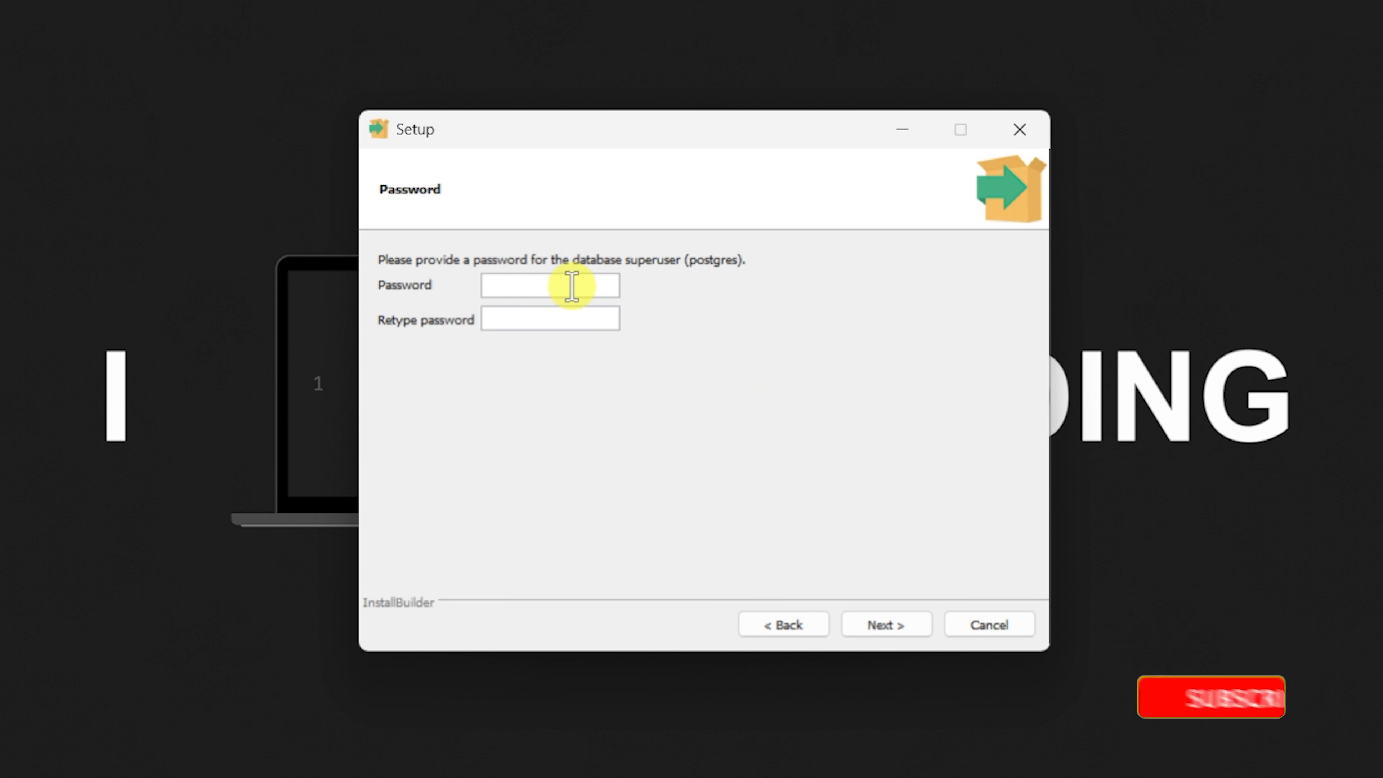
# - Enter and confirm the postgres superuser password
pyautogui.click(559, 318)
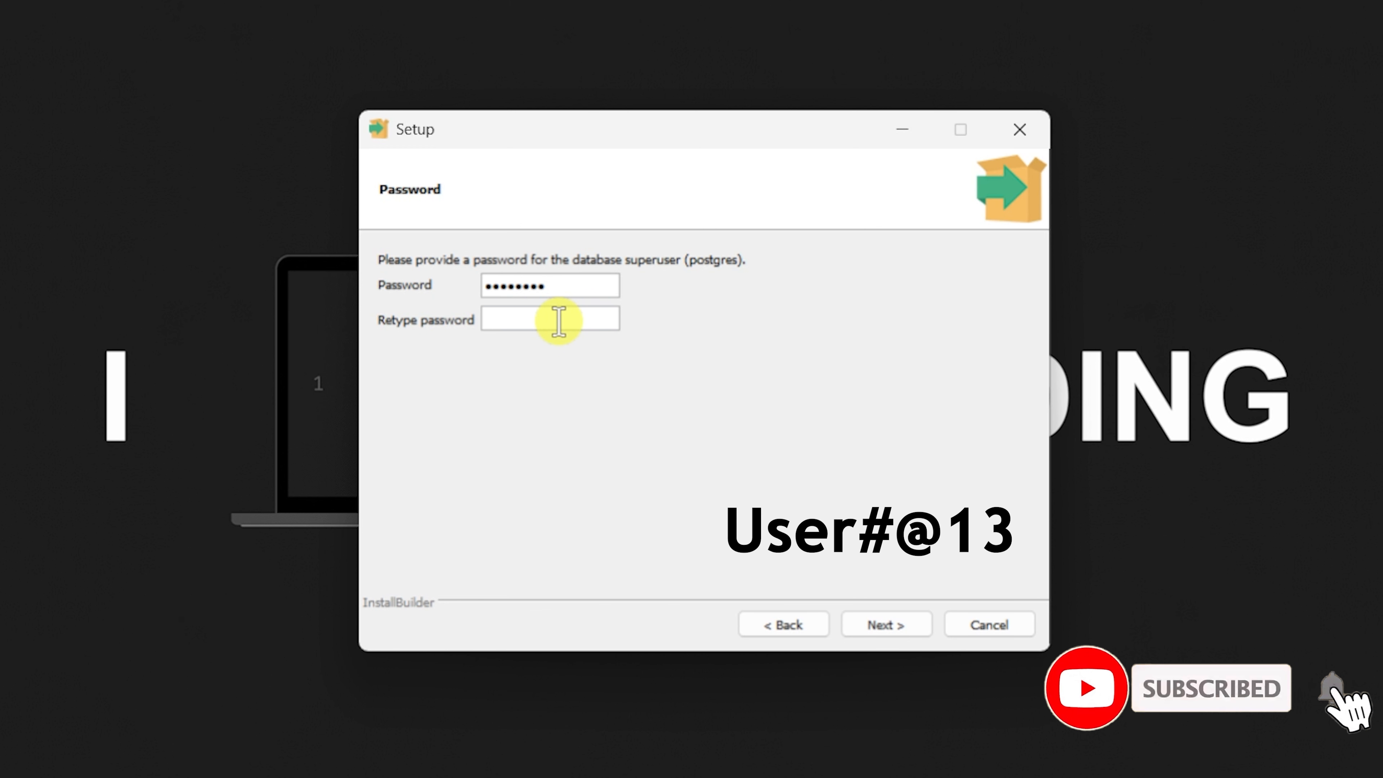
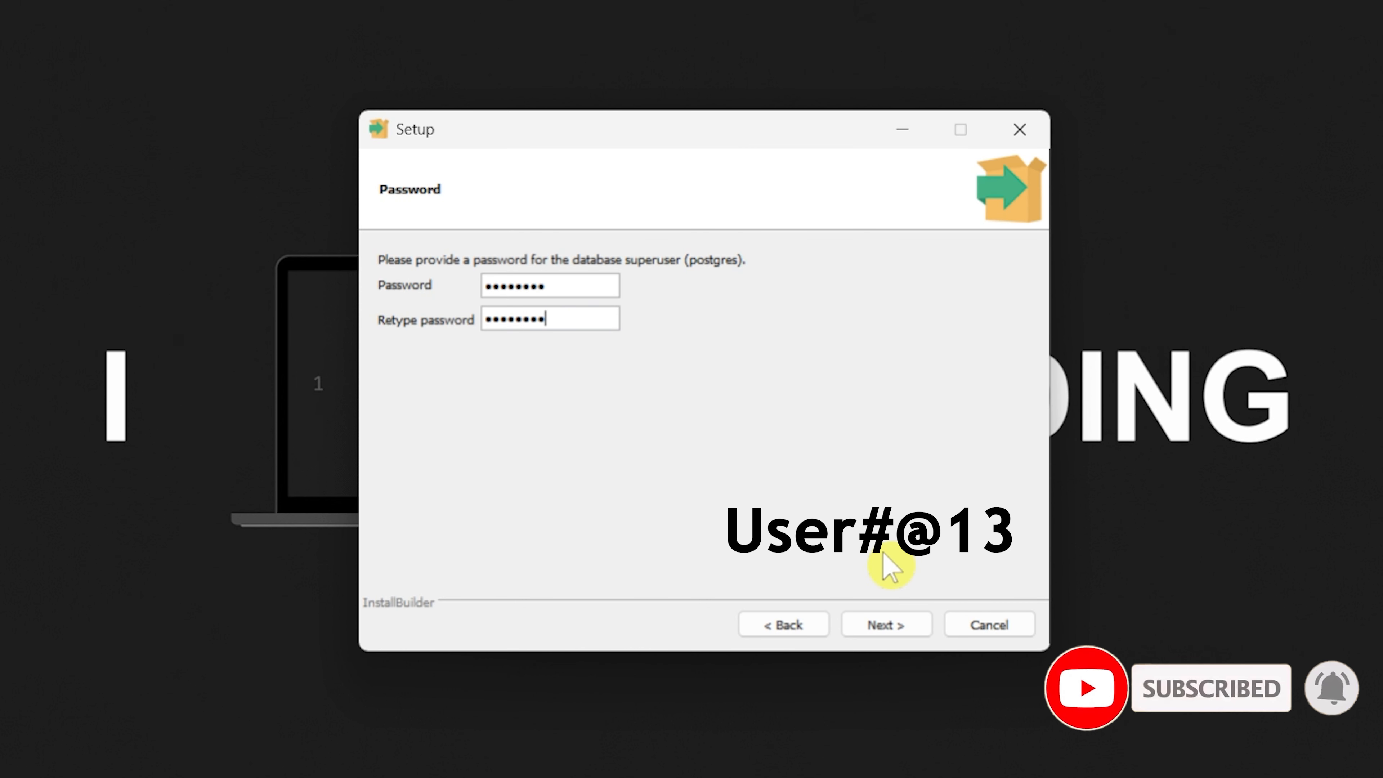
pyautogui.click(886, 626)
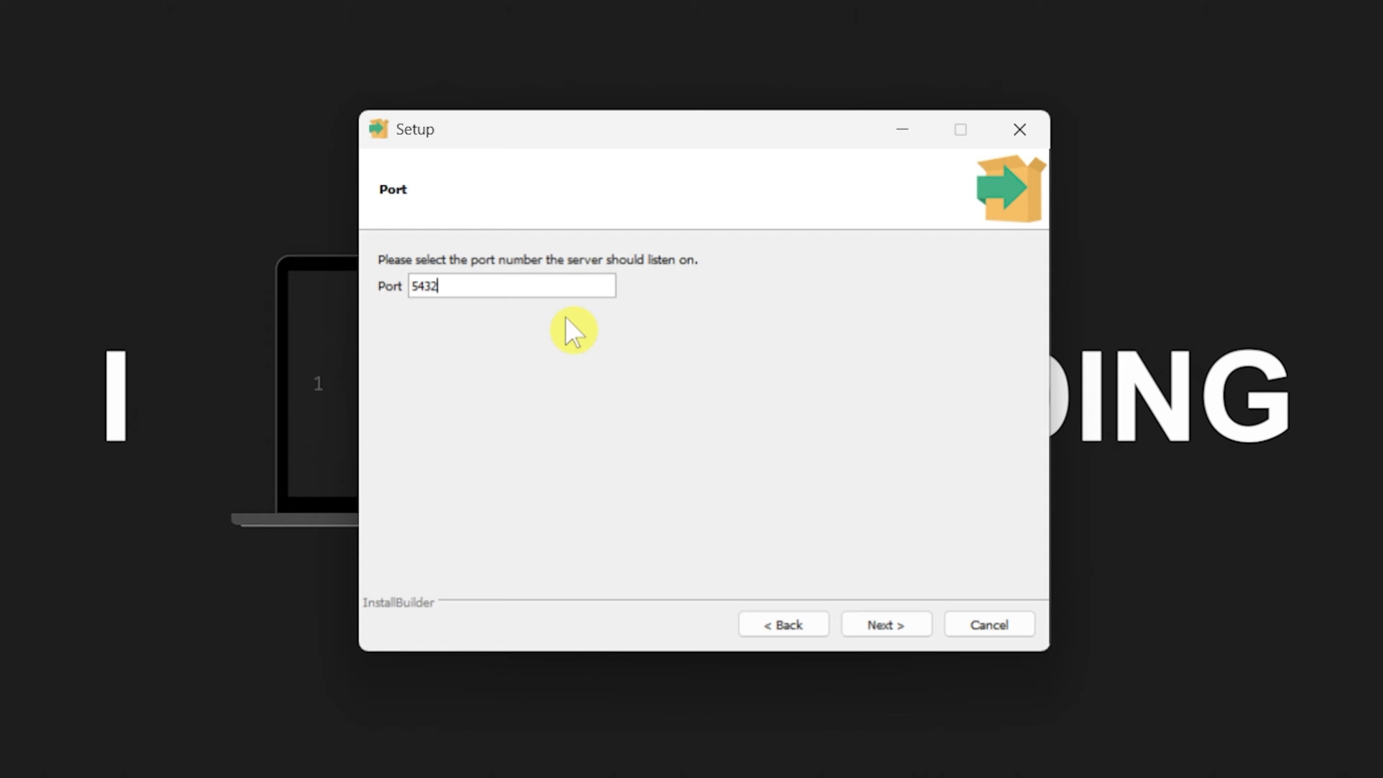
# - Keep port 5432 and the default locale, accept the summary, and install PostgreSQL
pyautogui.click(888, 626)
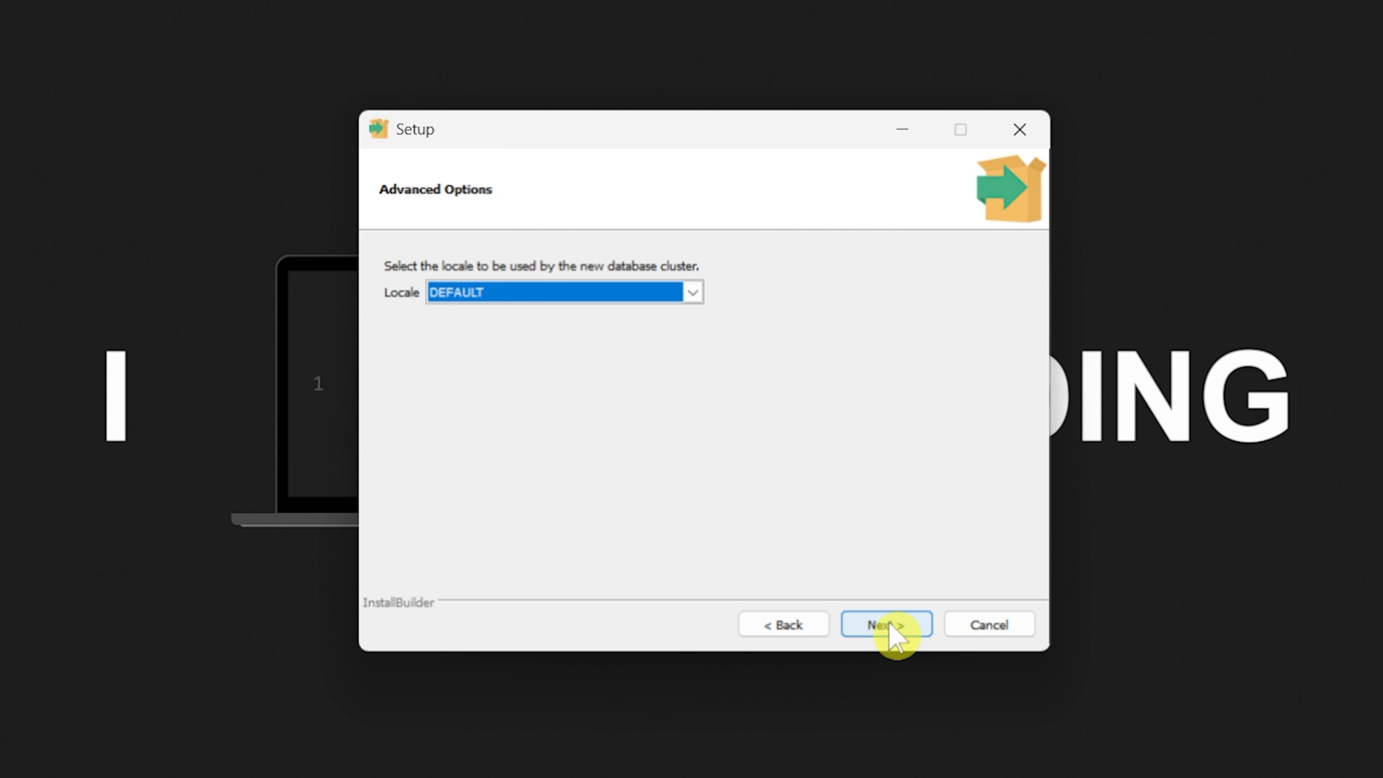
pyautogui.click(892, 633)
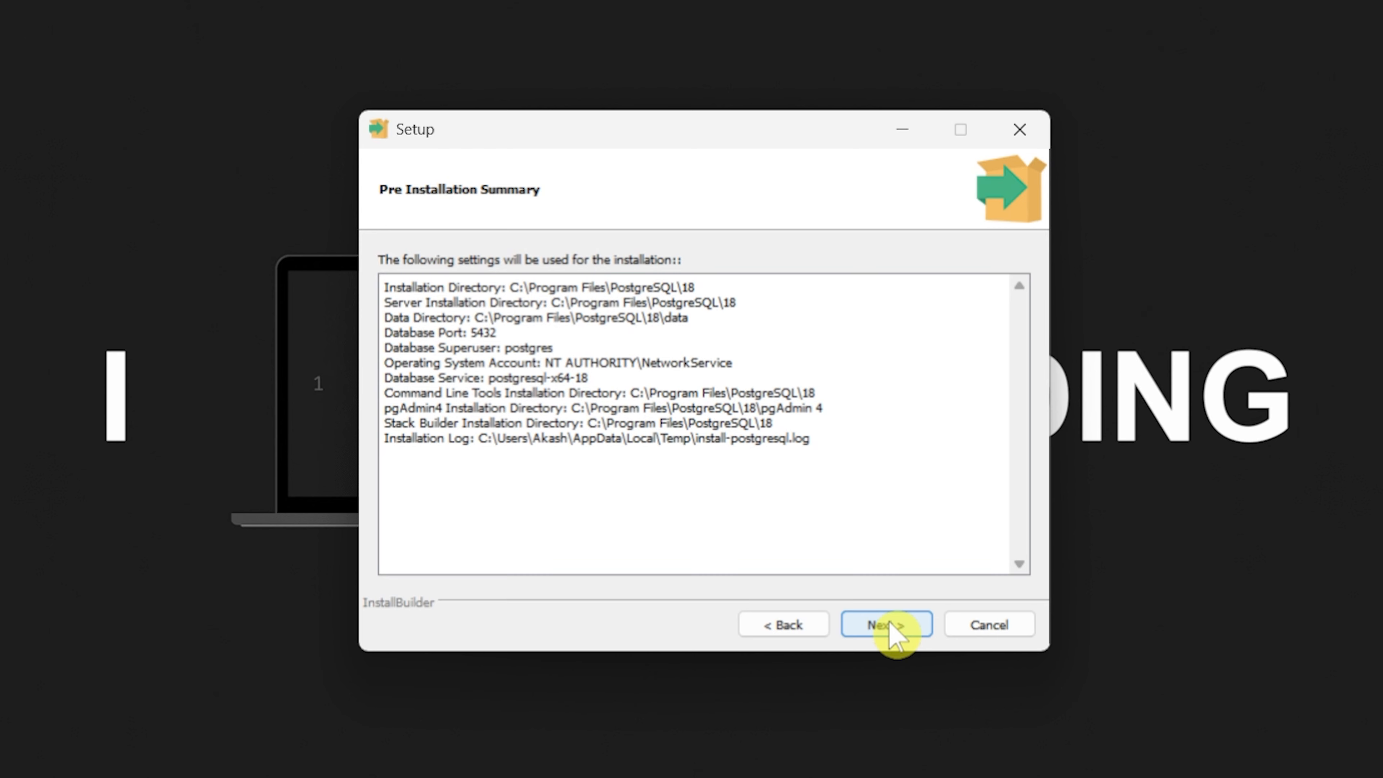
pyautogui.click(896, 634)
pyautogui.click(896, 633)
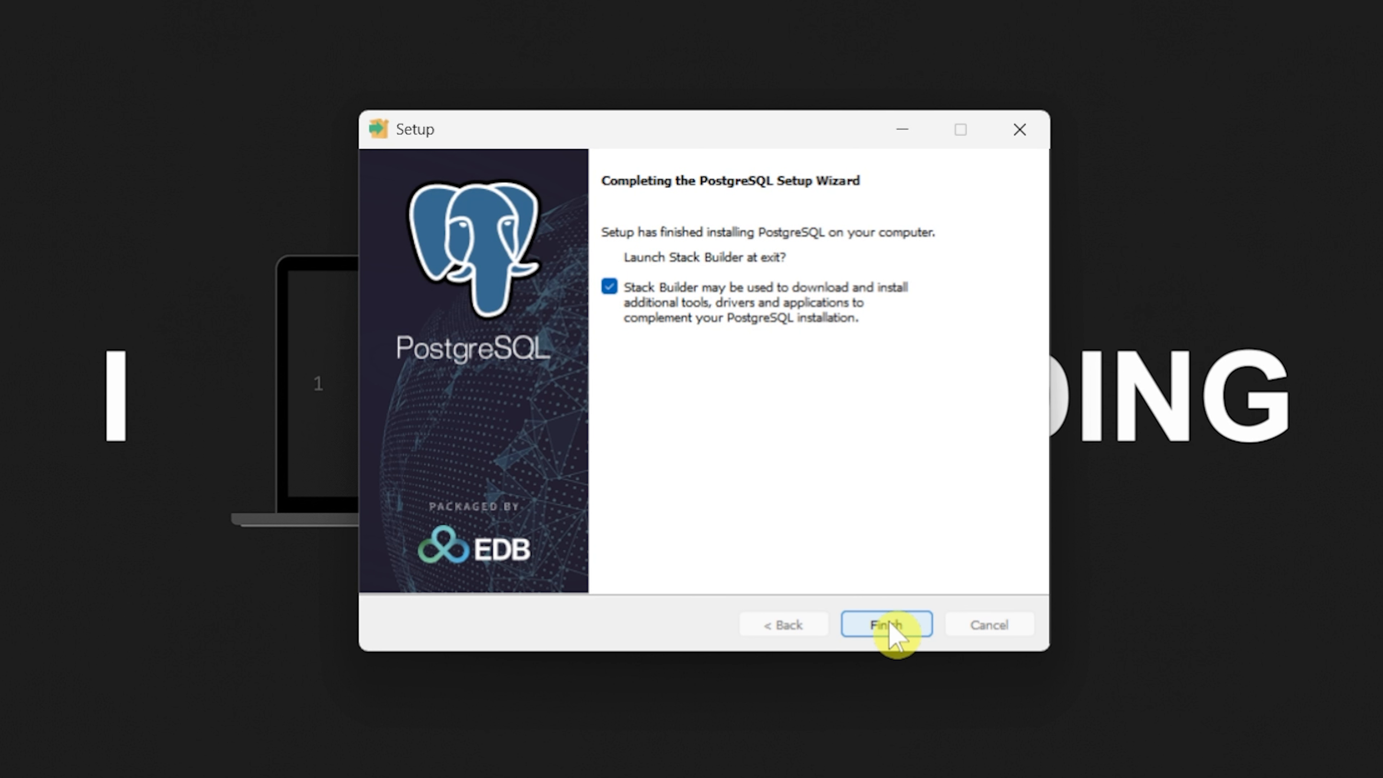
# - Launch Stack Builder, target PostgreSQL 18 (x64) on port 5432, then quit without installing
pyautogui.click(890, 624)
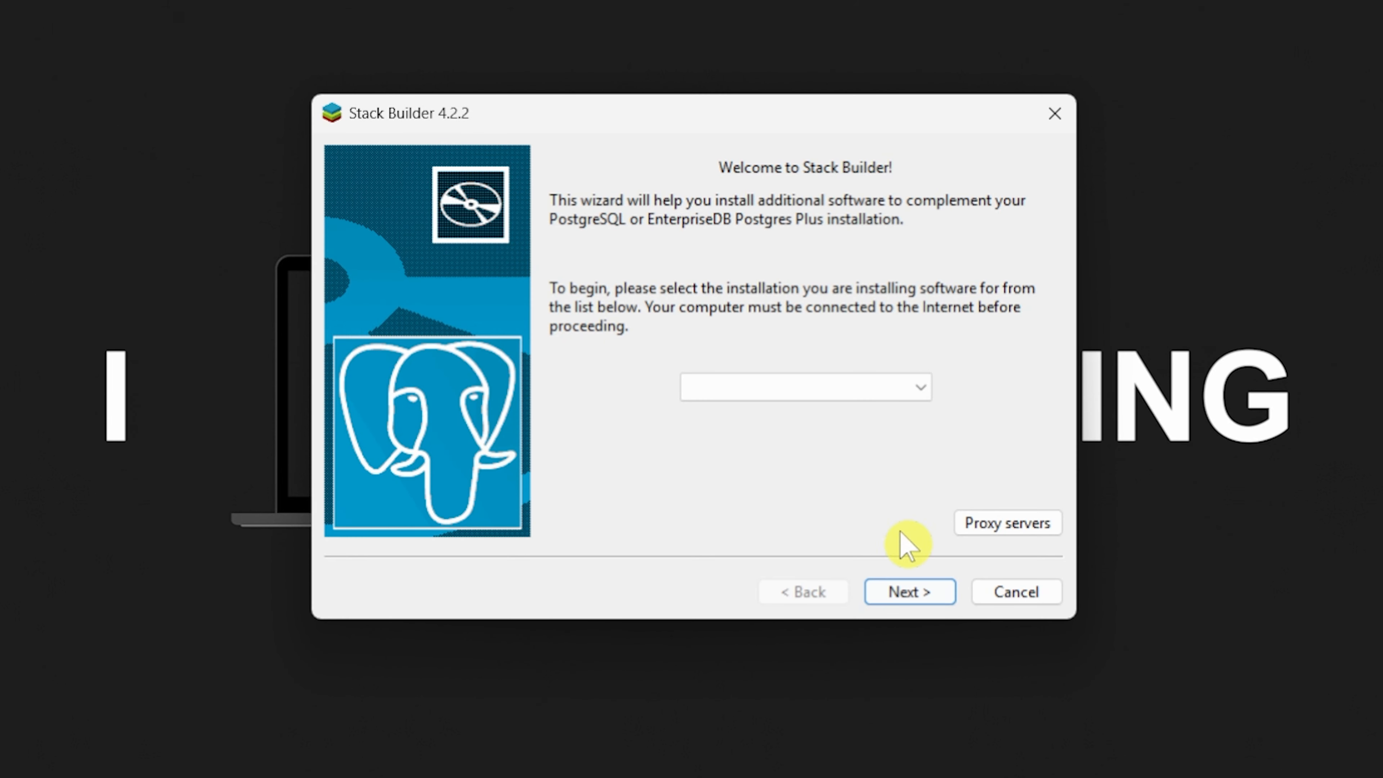
pyautogui.click(918, 389)
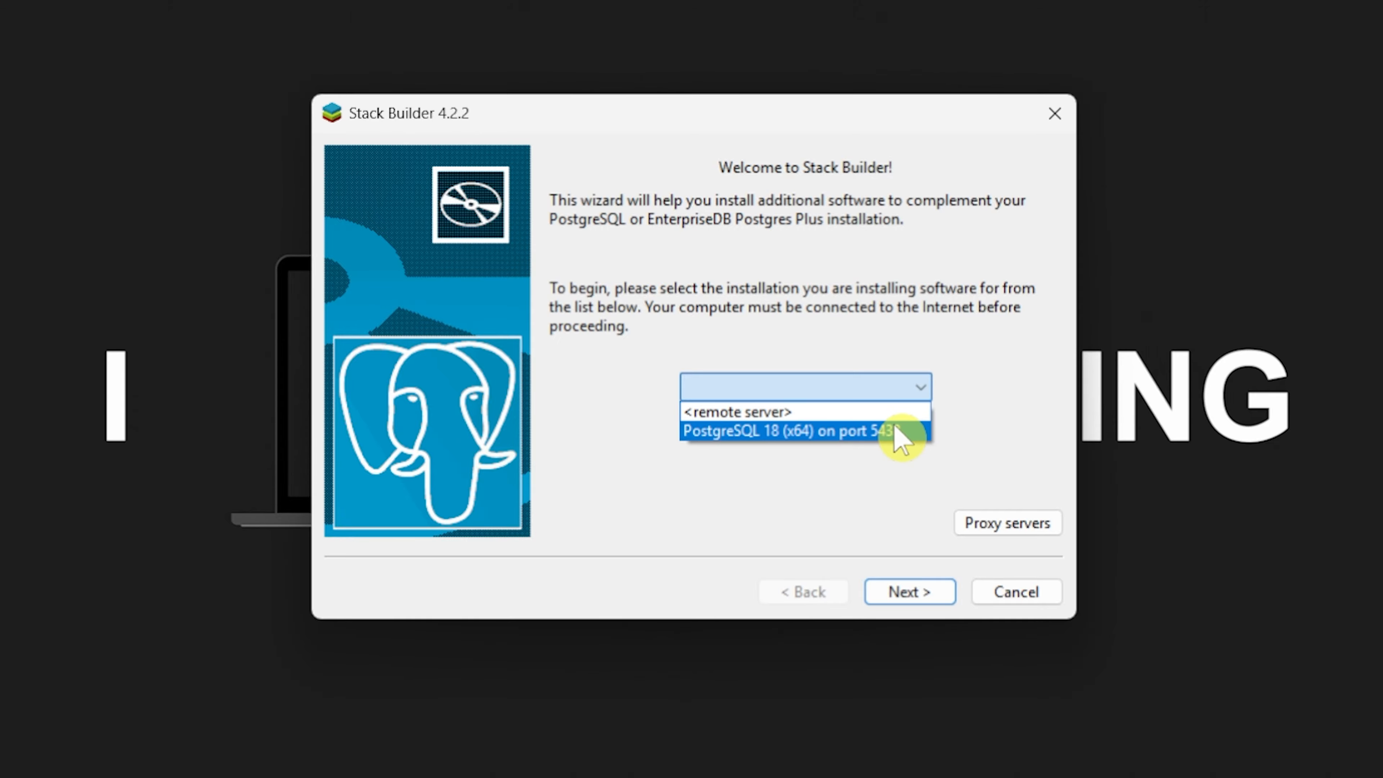
pyautogui.click(836, 433)
pyautogui.click(893, 593)
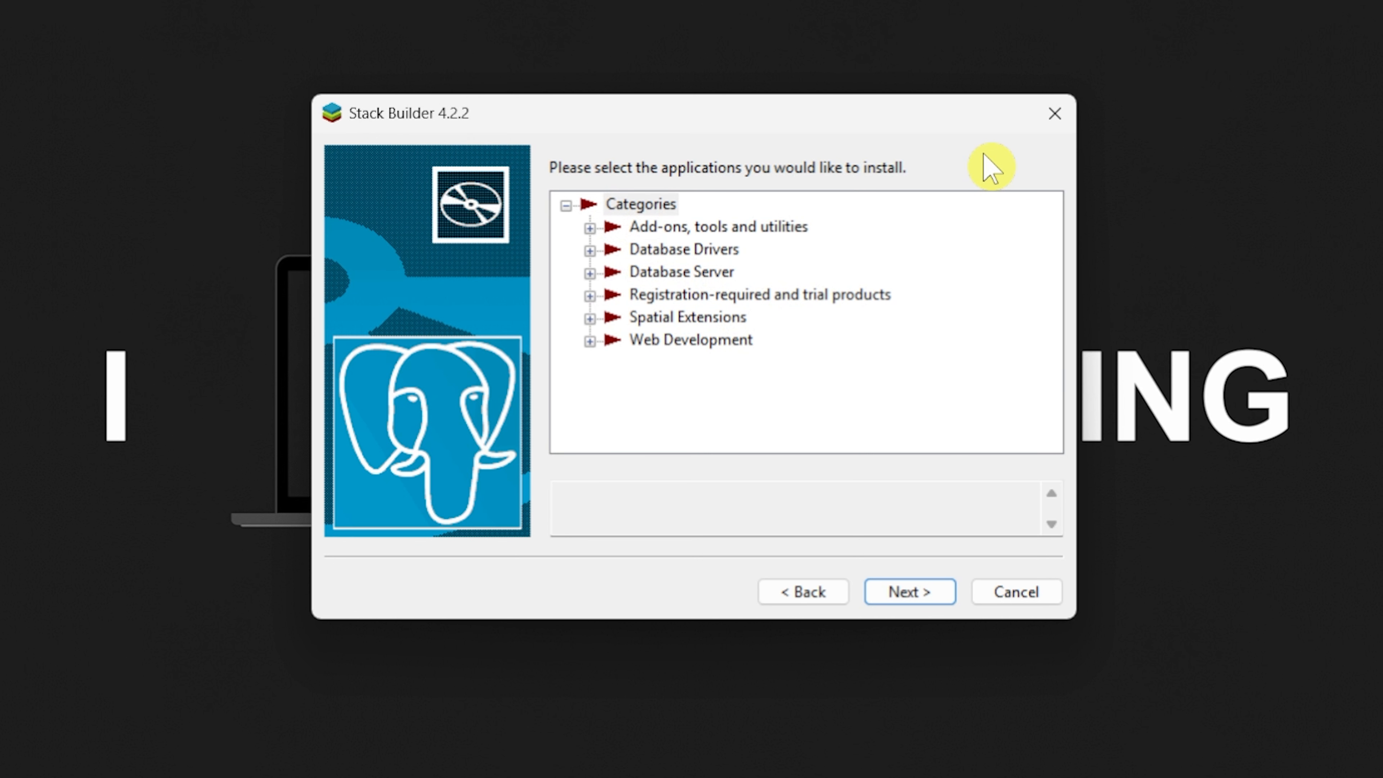
pyautogui.click(1054, 115)
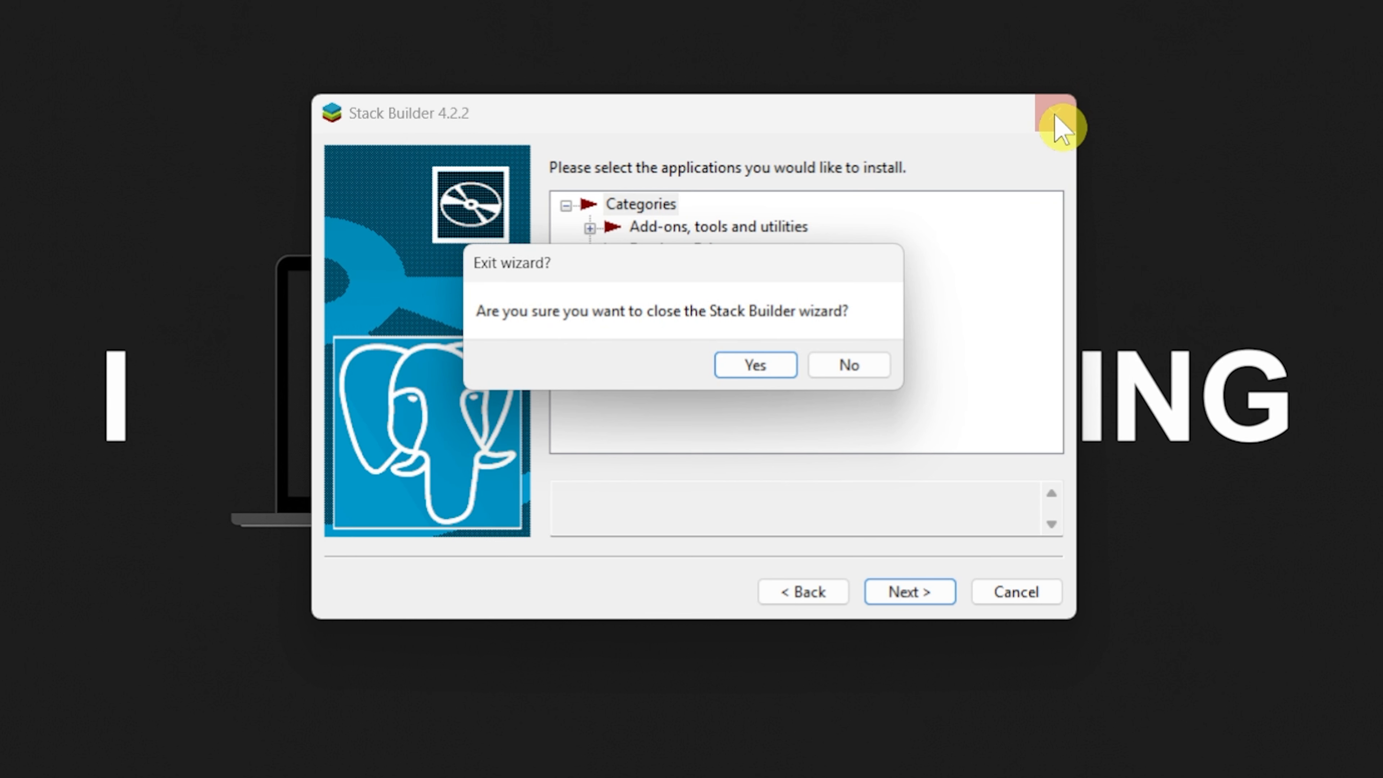
pyautogui.click(758, 372)
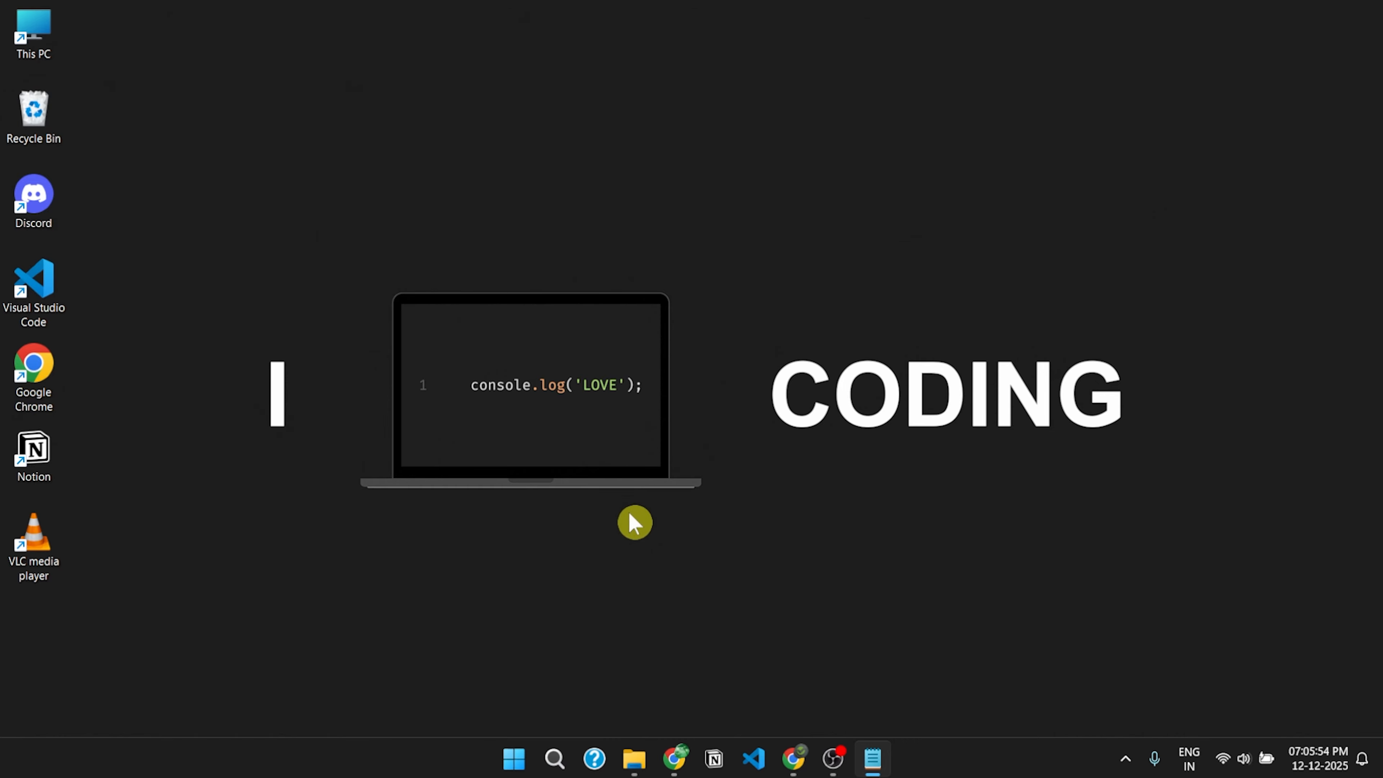
# - Search Windows for 'pgadmin 4' and launch it
pyautogui.click(554, 759)
pyautogui.write('pg')
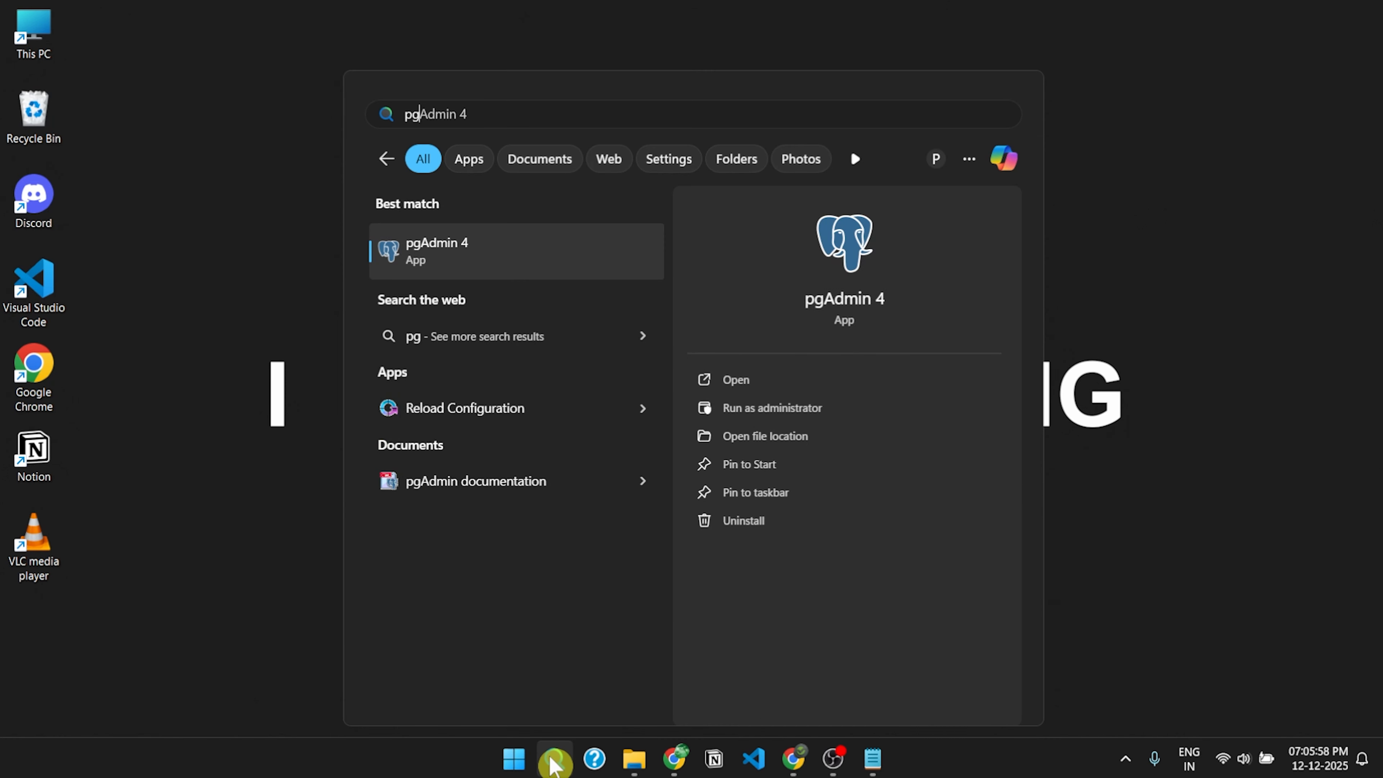
pyautogui.write('admin 4')
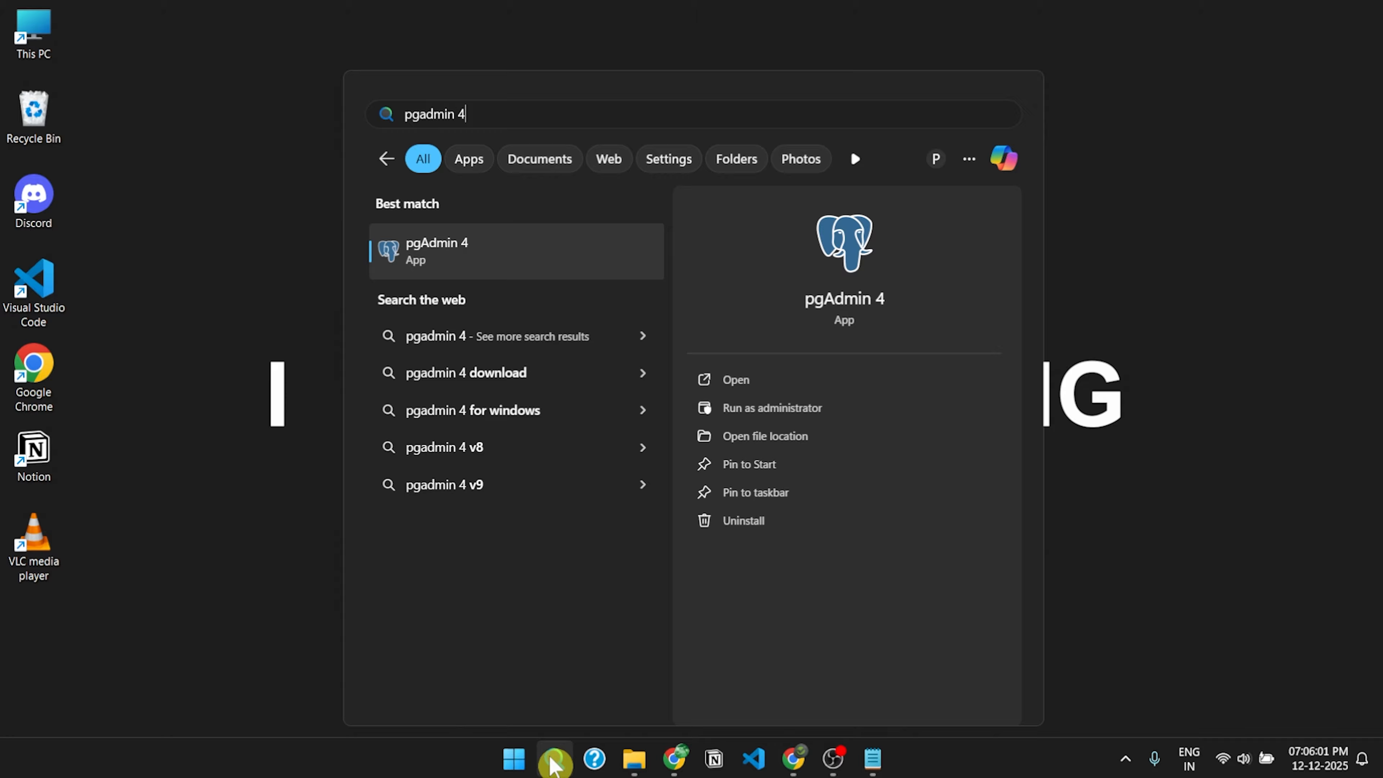
pyautogui.press('Return')
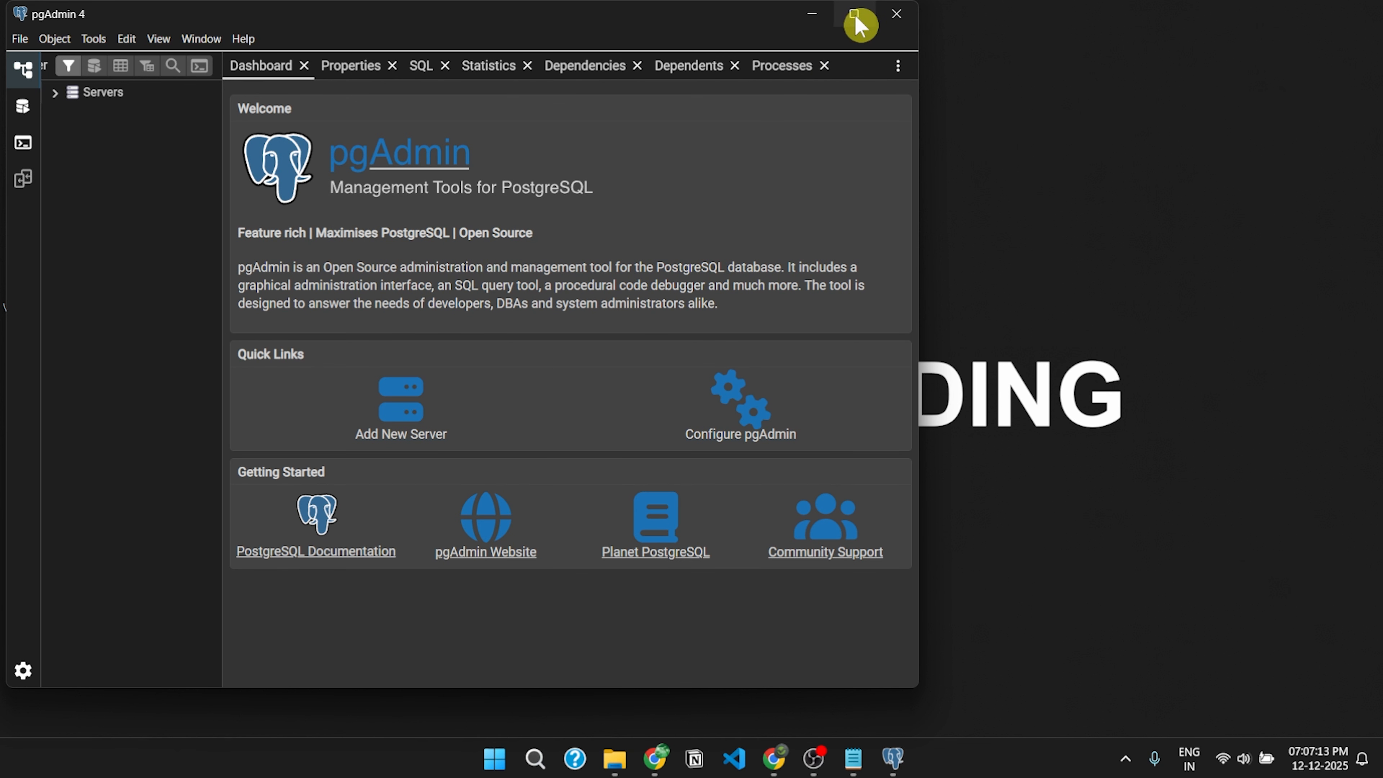
# - Maximize pgAdmin and connect to the PostgreSQL 18 server with the password saved
pyautogui.click(855, 14)
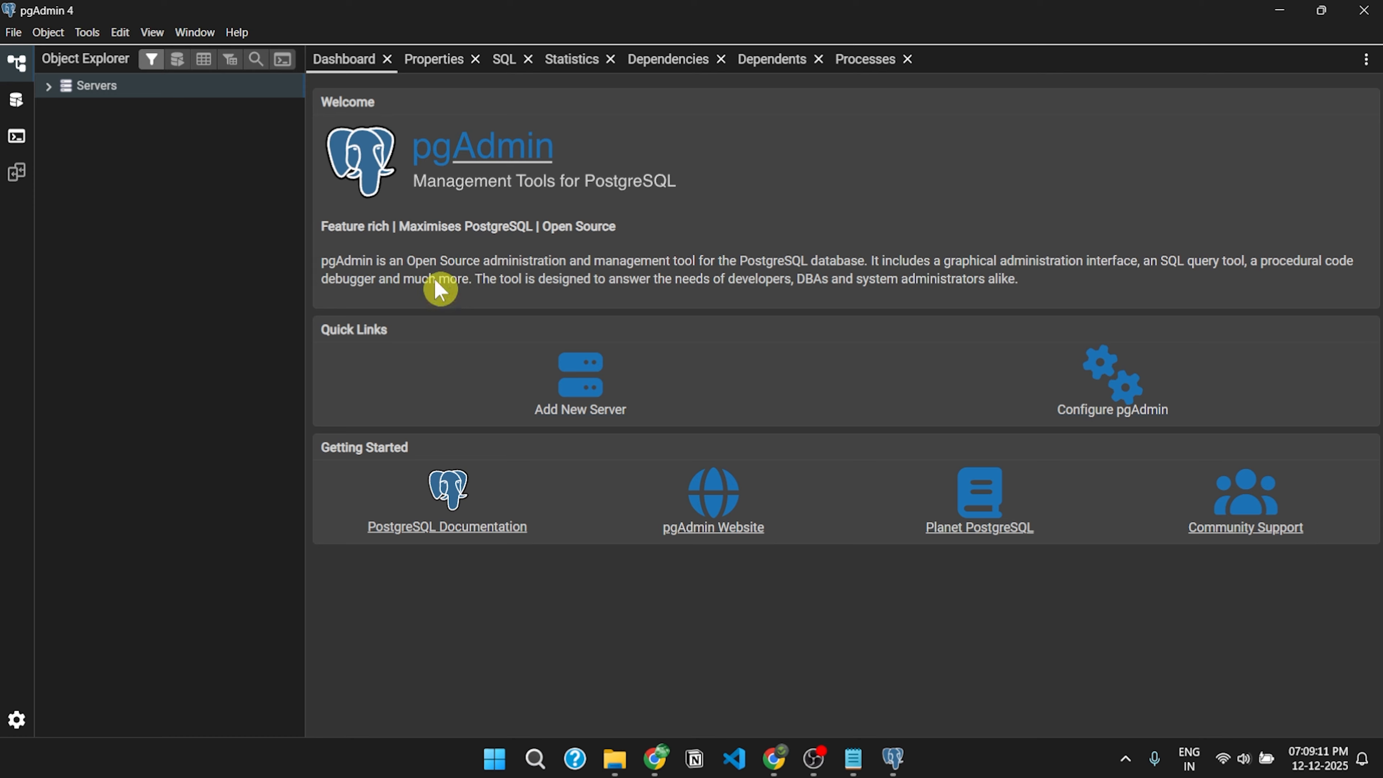
pyautogui.click(49, 86)
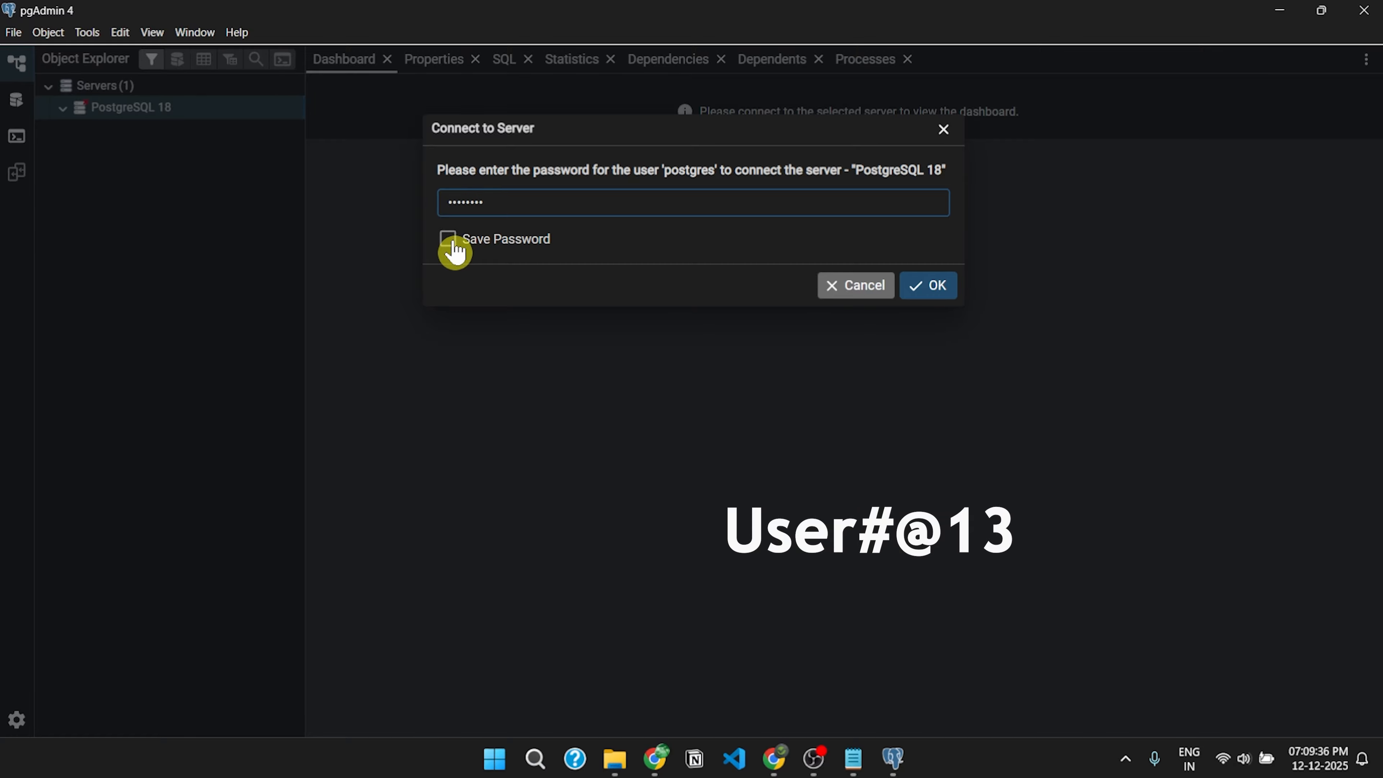
pyautogui.click(455, 250)
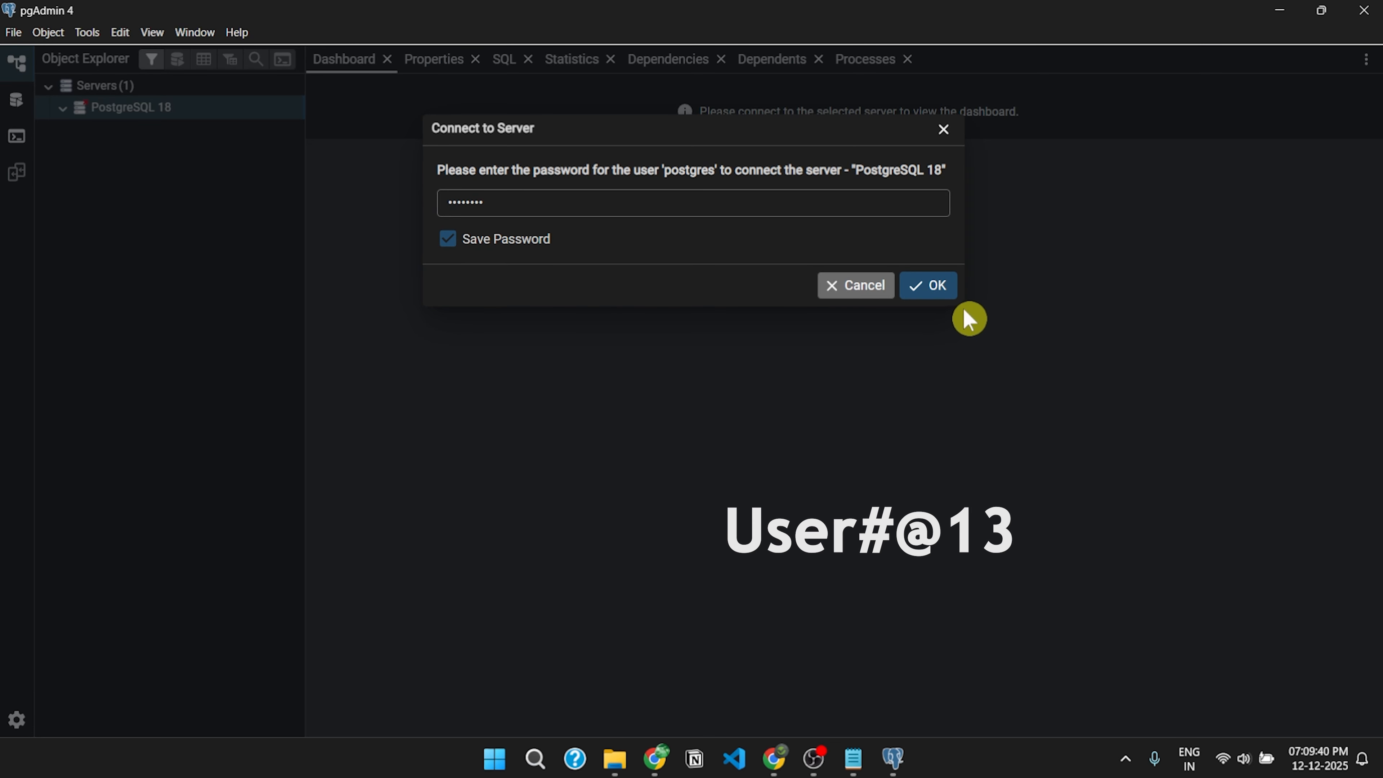
pyautogui.click(935, 297)
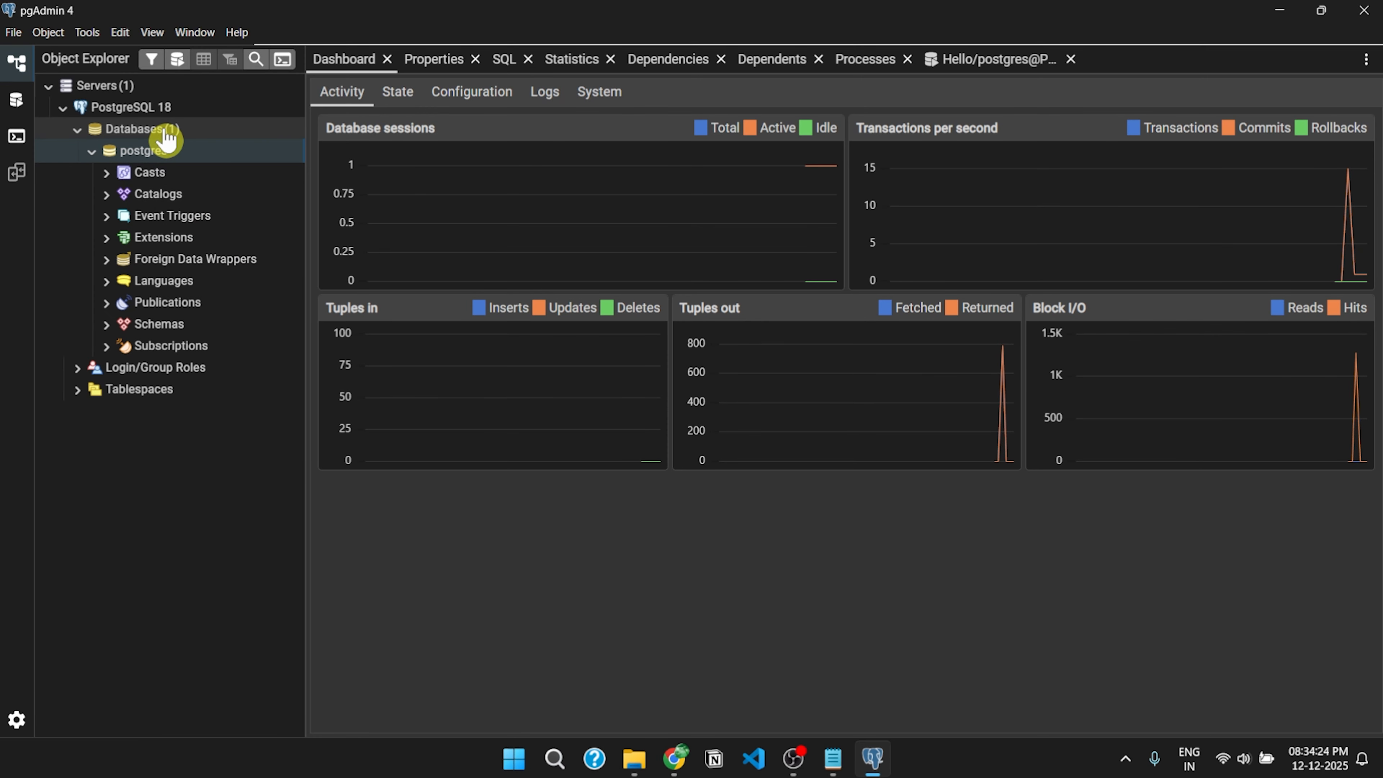
# - Start a new database under Databases and name it 'testdb'
pyautogui.rightClick(166, 135)
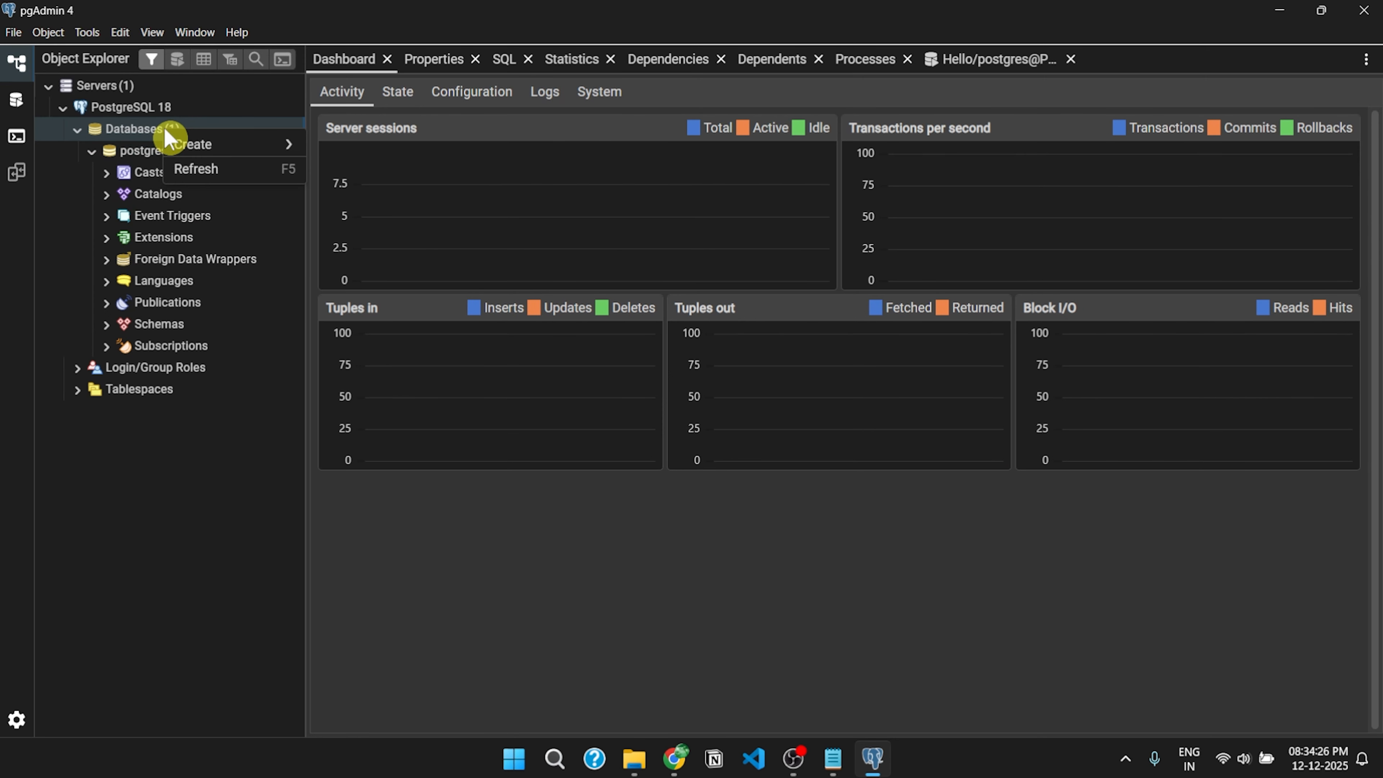
pyautogui.moveTo(218, 146)
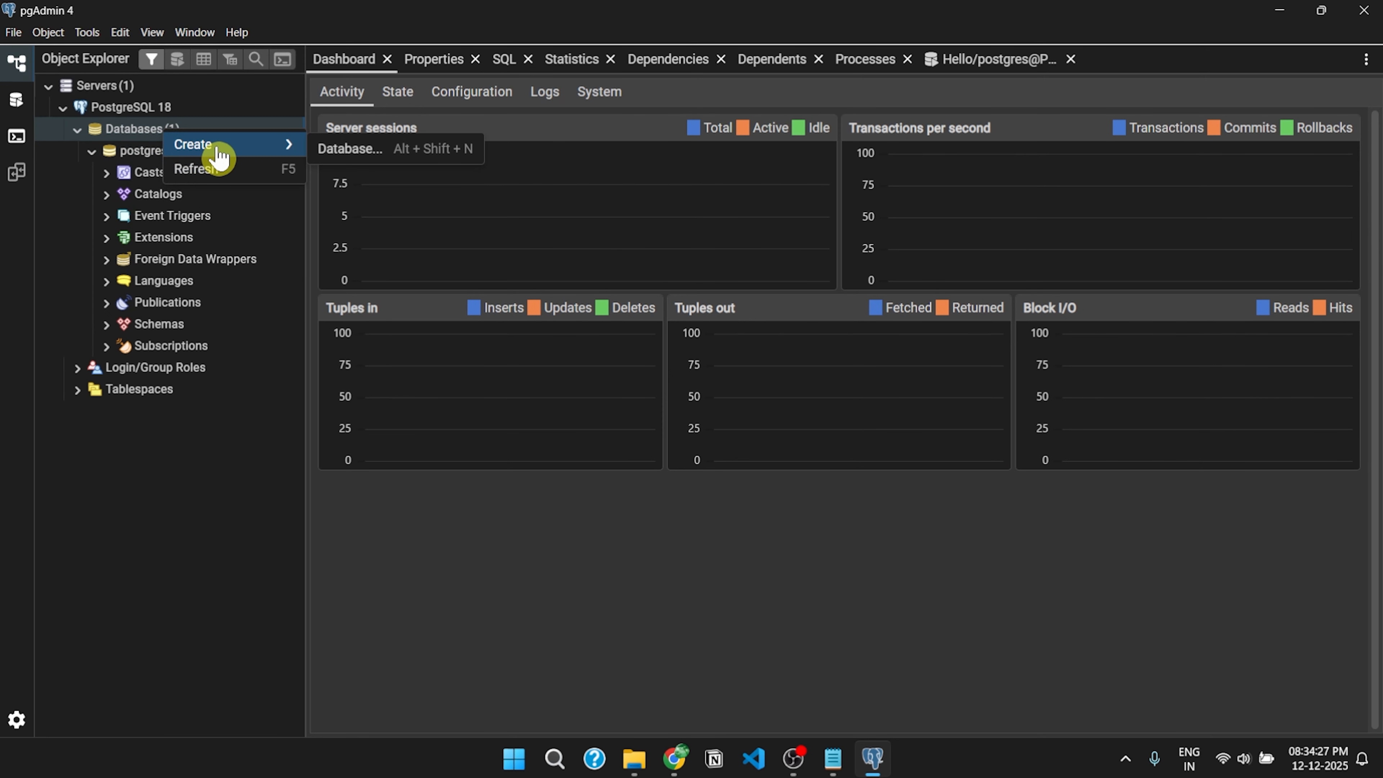
pyautogui.click(388, 149)
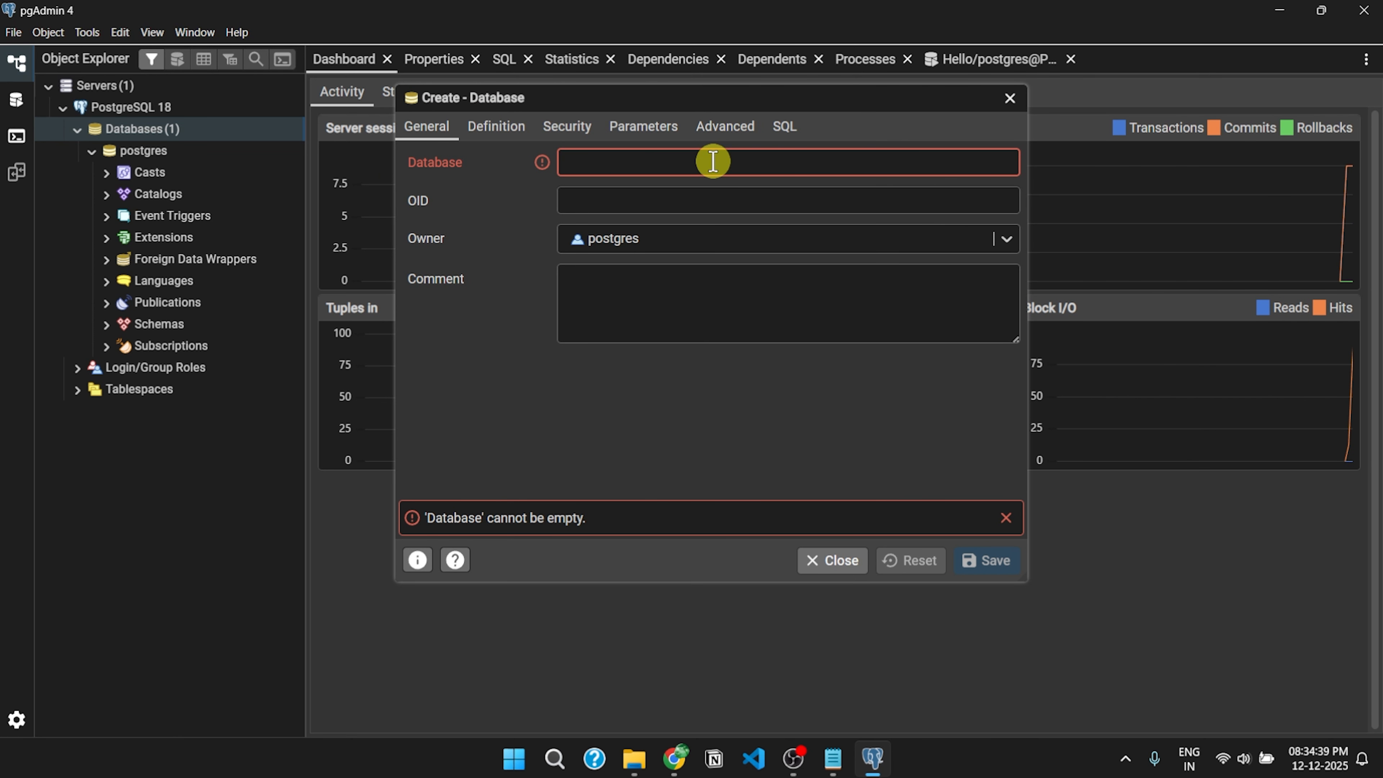
pyautogui.write('testd')
pyautogui.write('b')
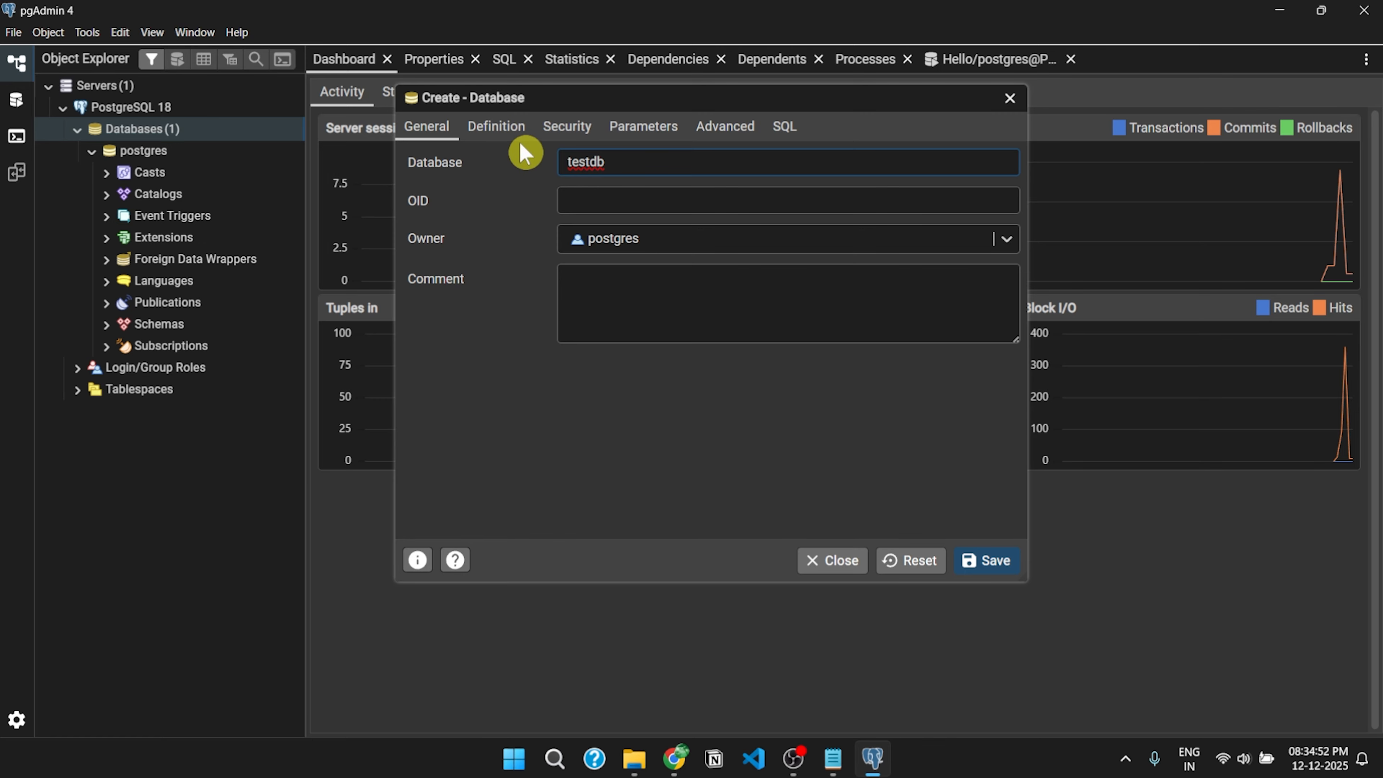
# - Review the testdb Definition, Security, Parameters, Advanced and SQL tabs, then save
pyautogui.click(506, 135)
pyautogui.click(578, 131)
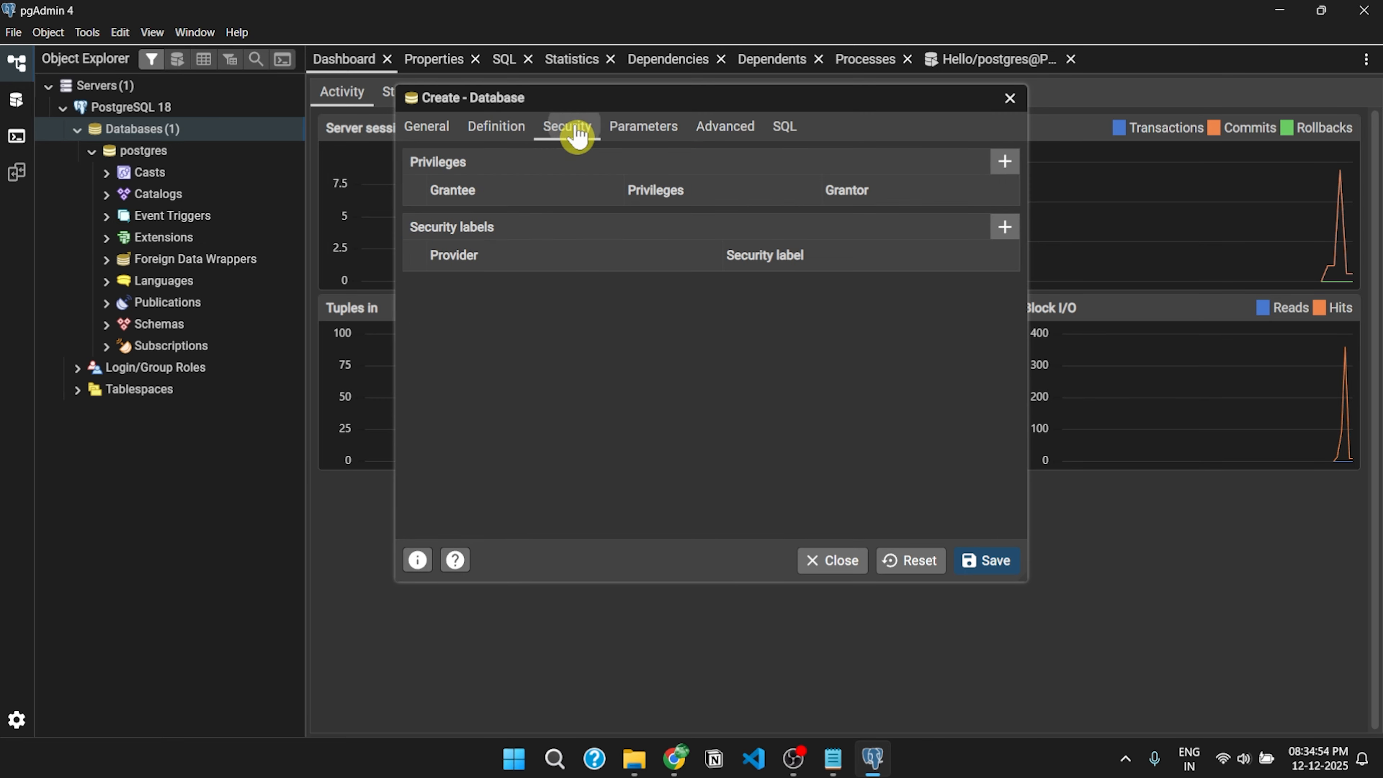
pyautogui.click(642, 134)
pyautogui.click(718, 134)
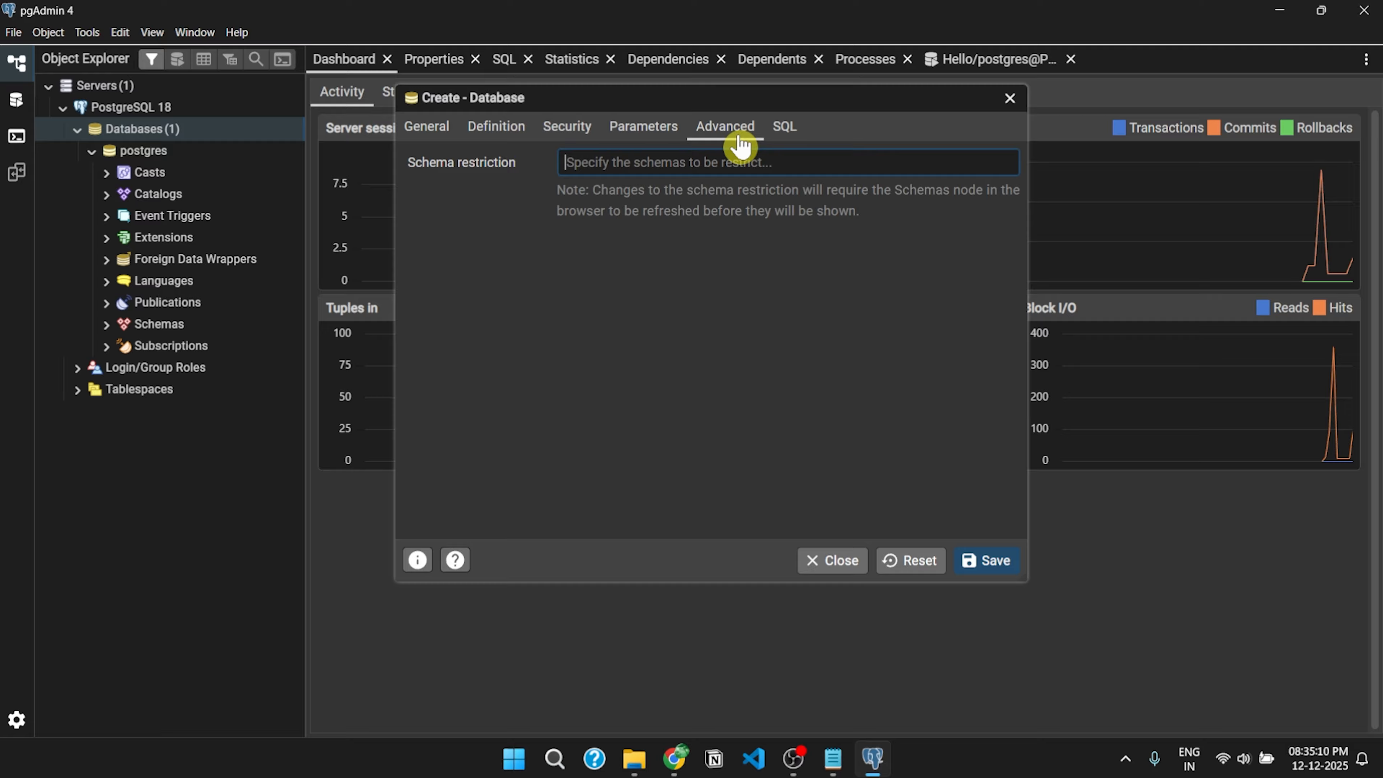
pyautogui.click(784, 131)
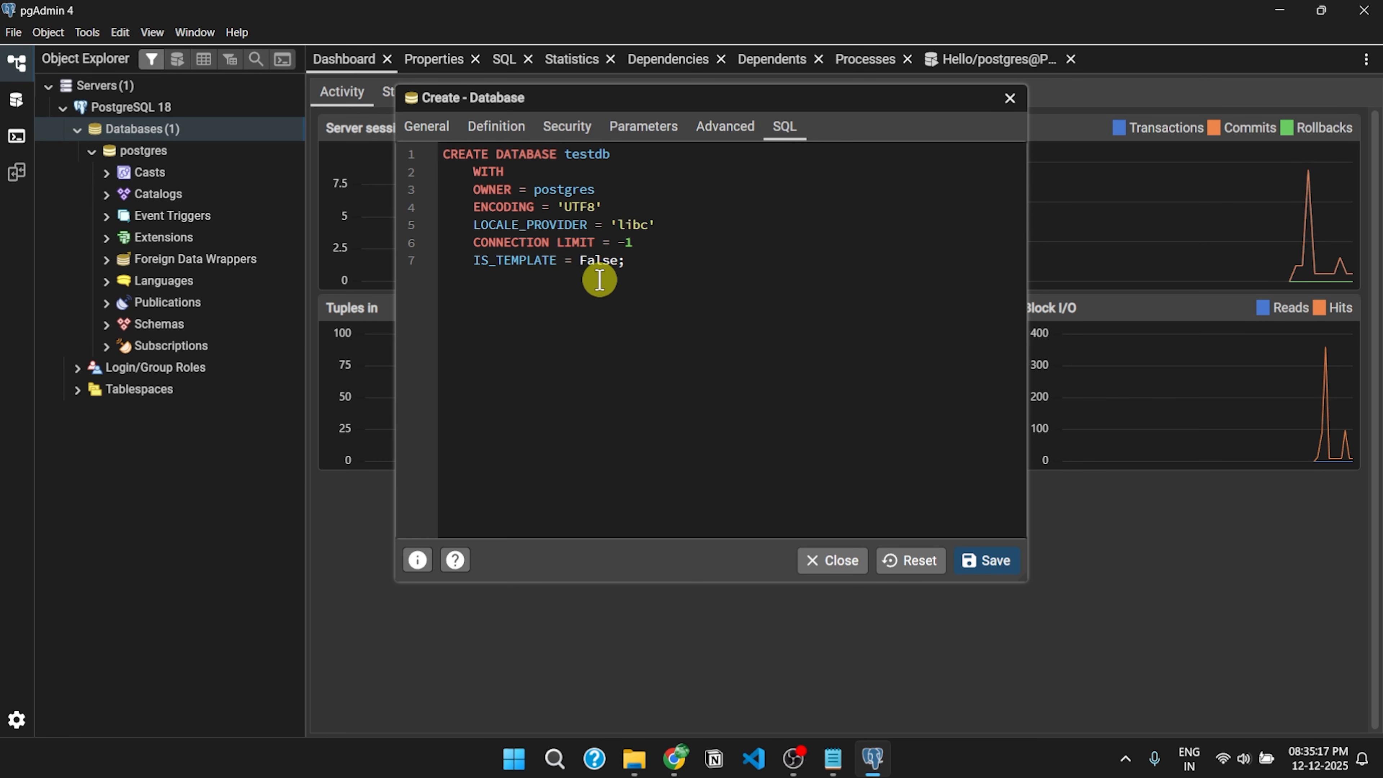
pyautogui.click(987, 562)
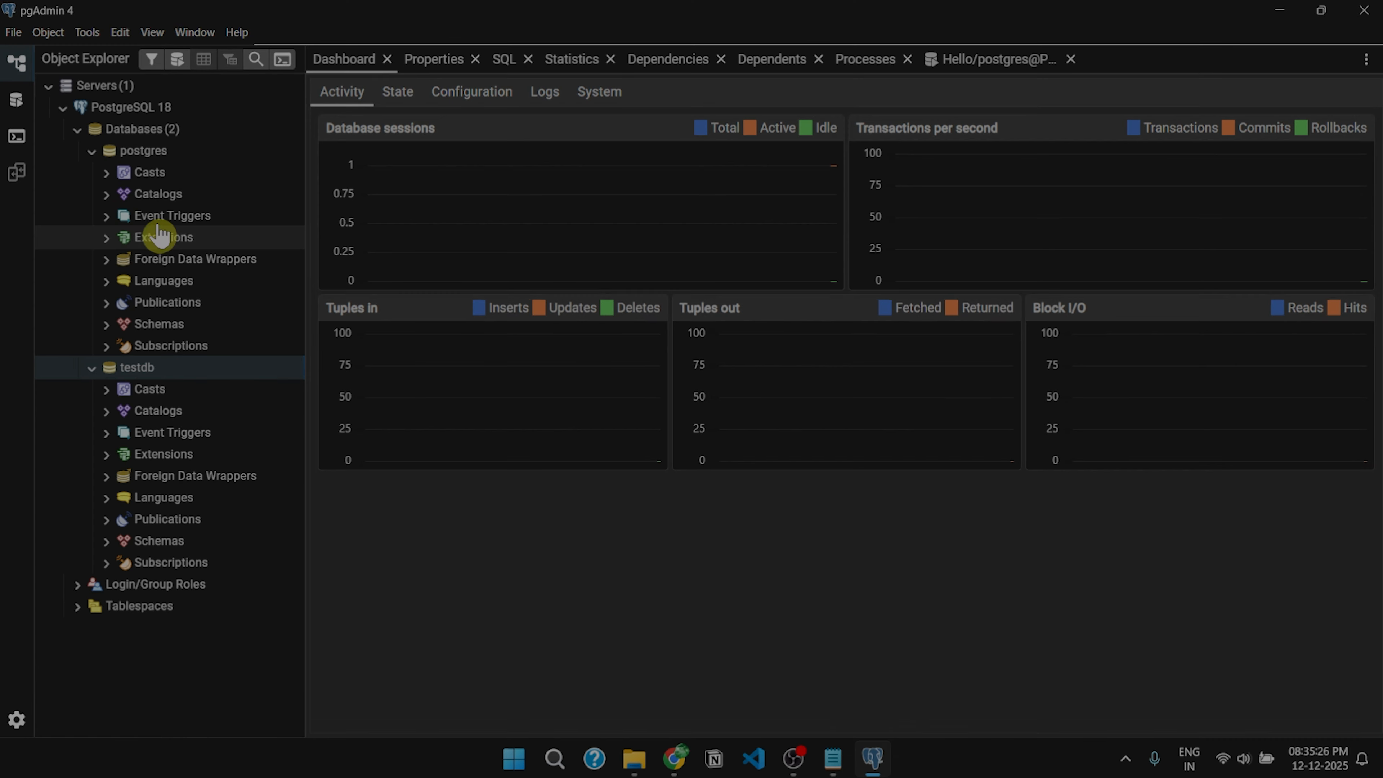
# - Collapse the postgres database and expand testdb's public schema down to Tables
pyautogui.click(93, 151)
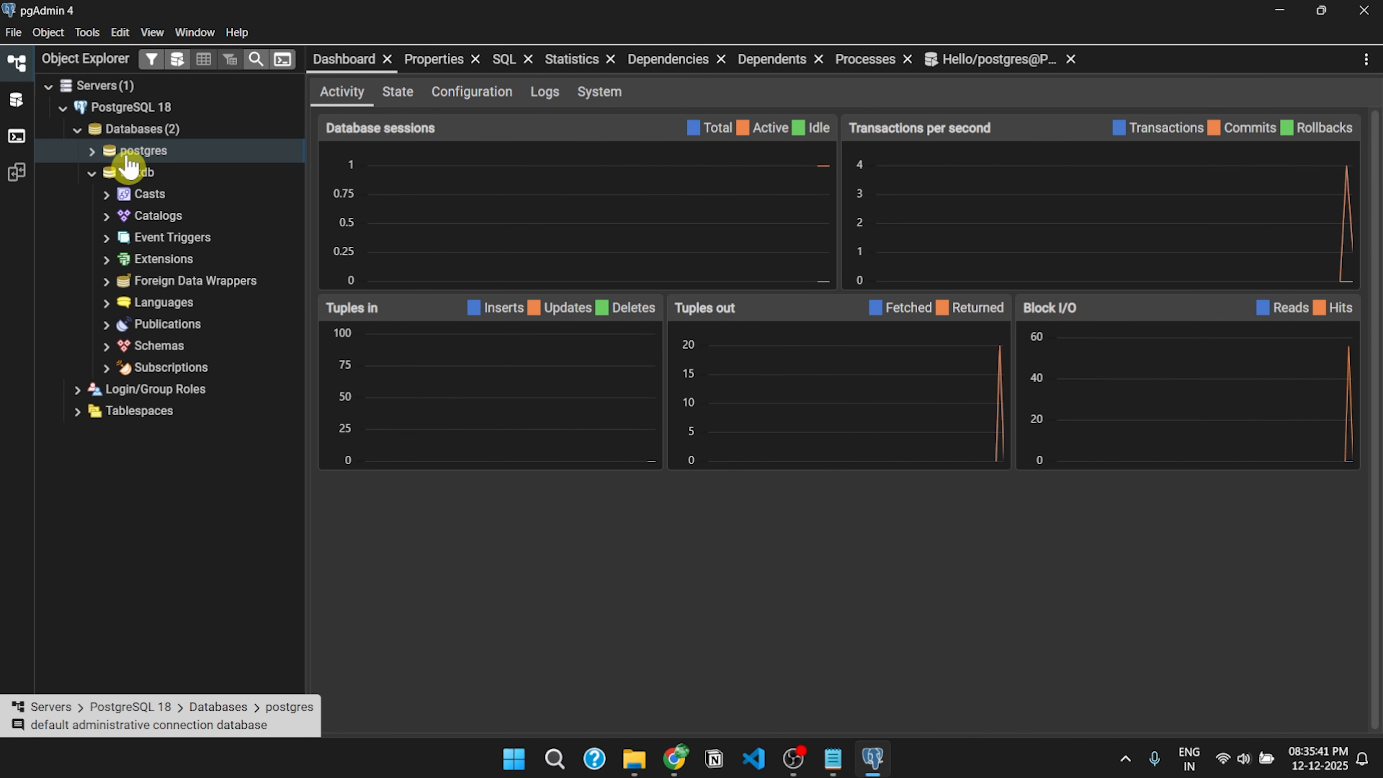
pyautogui.click(106, 345)
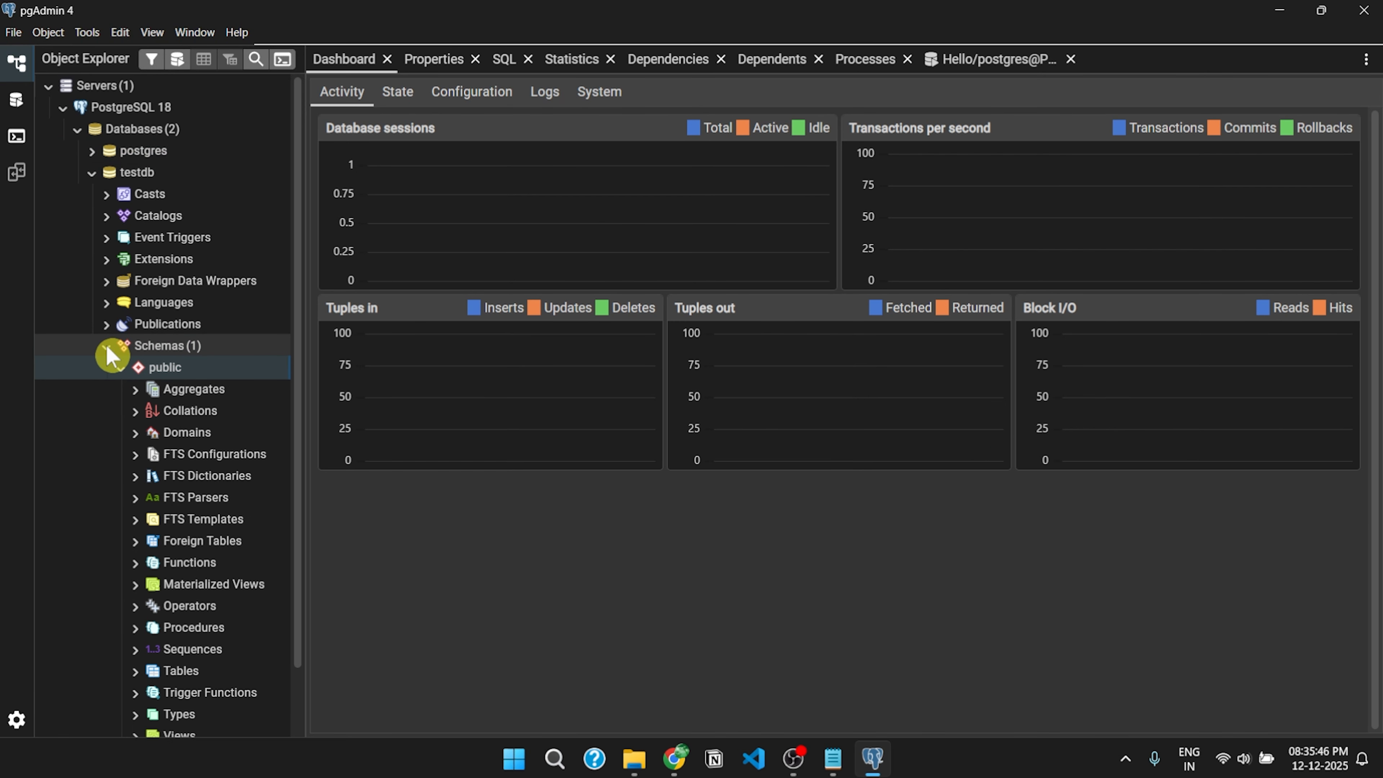
pyautogui.scroll(-2, 137, 370)
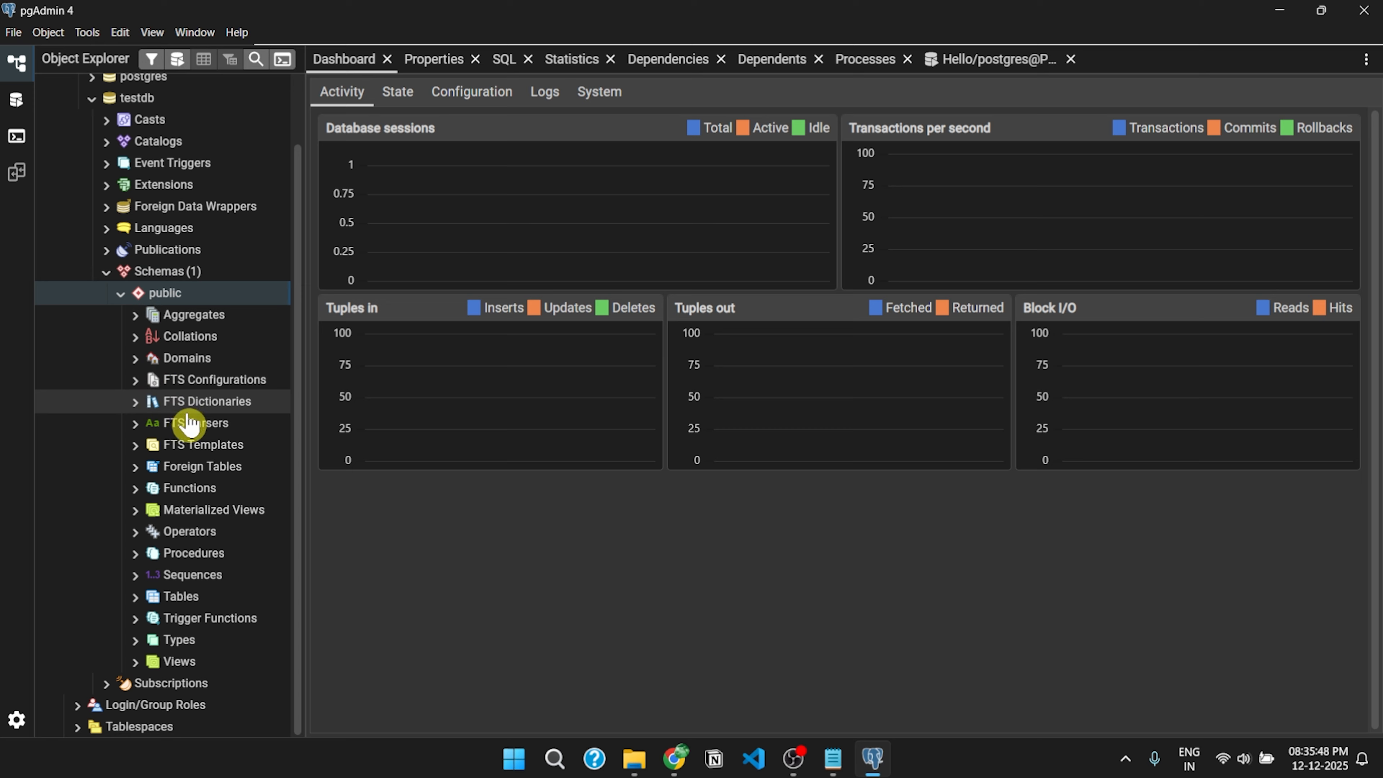
# - Start a new table in the public schema named 'student'
pyautogui.rightClick(182, 609)
pyautogui.moveTo(299, 464)
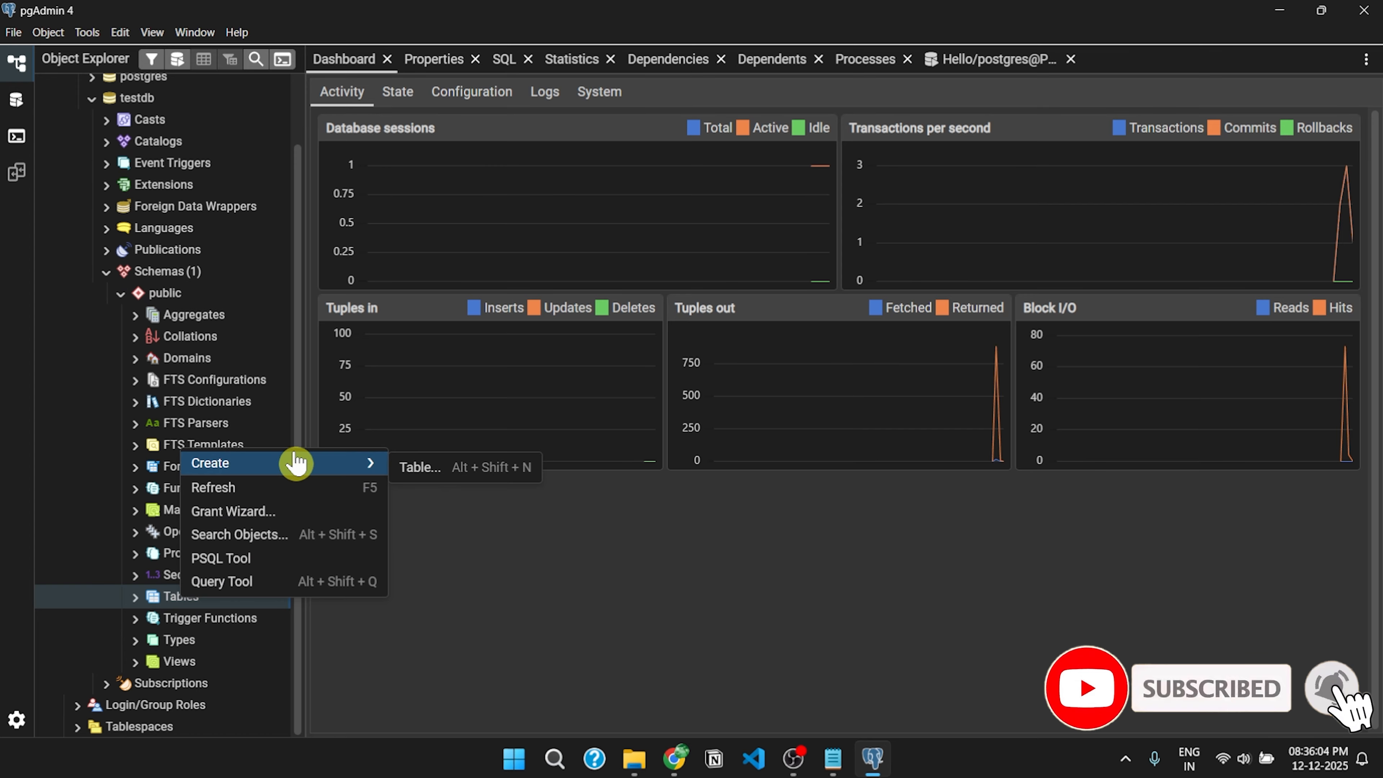
pyautogui.click(454, 469)
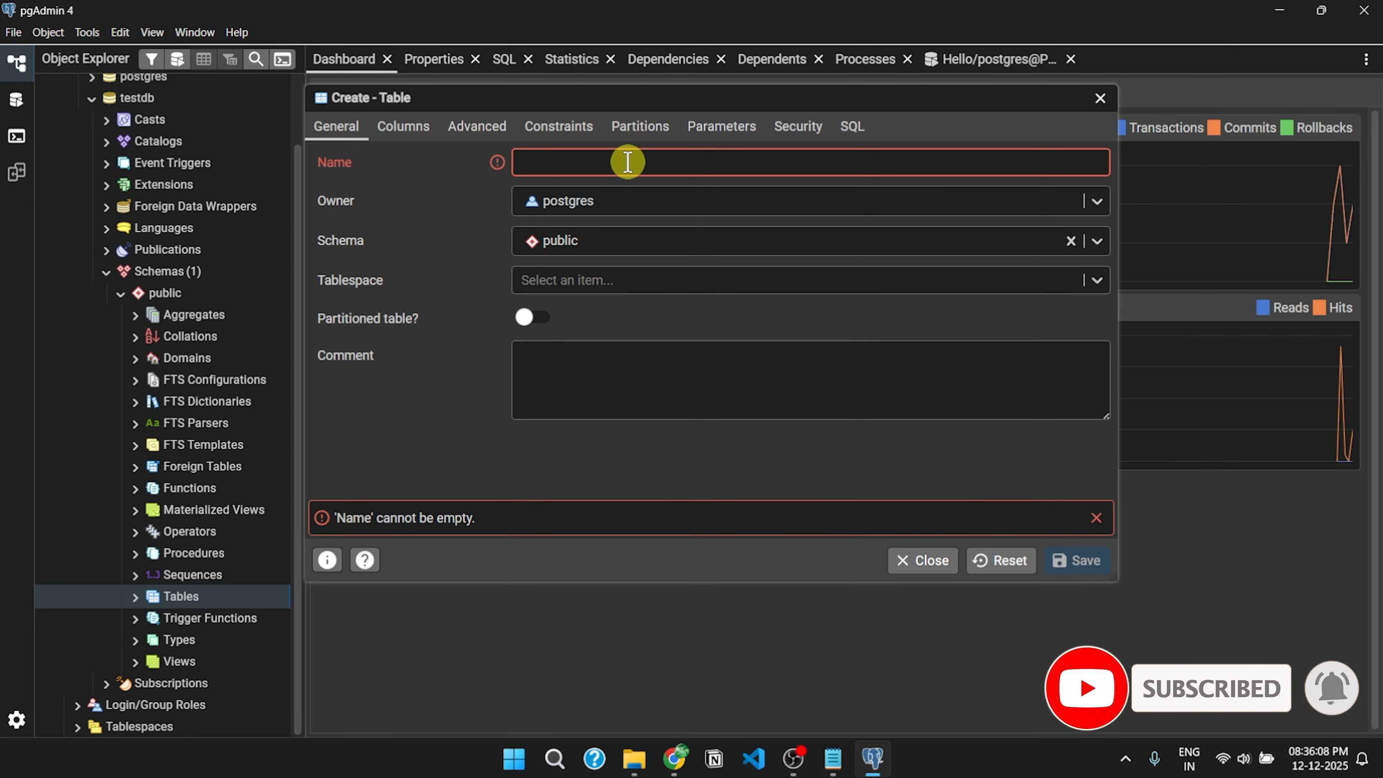
pyautogui.write('student')
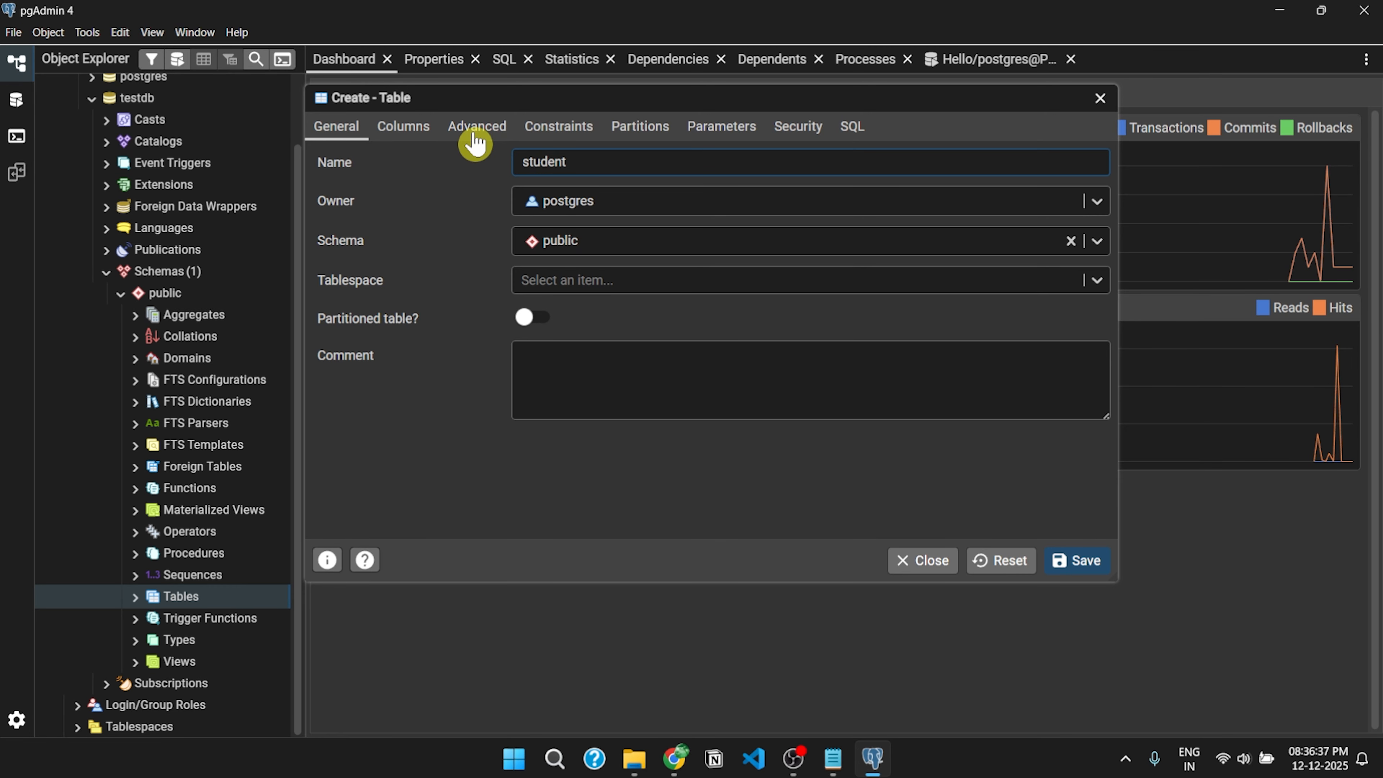
# - Add a column 'id' of type integer to the student table
pyautogui.click(405, 127)
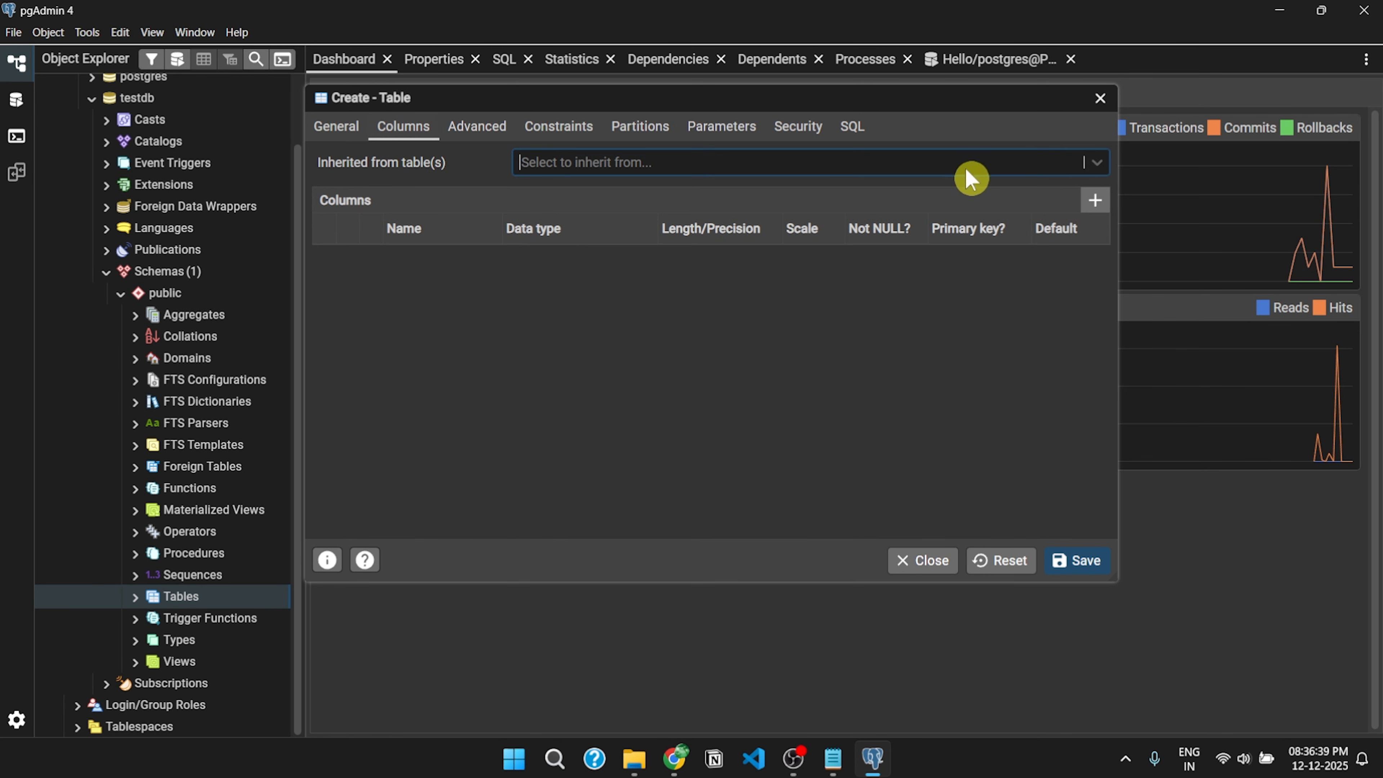
pyautogui.click(1095, 209)
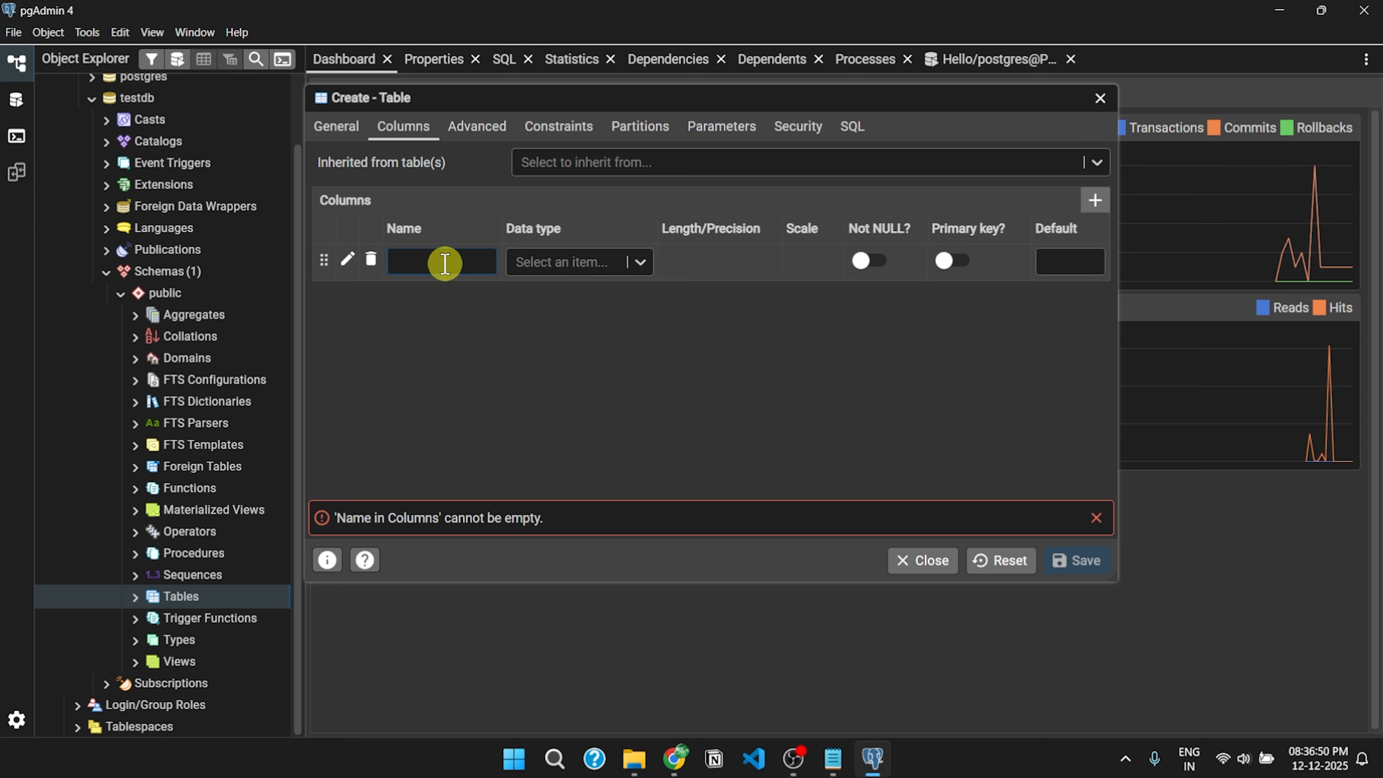
pyautogui.write('id')
pyautogui.click(588, 262)
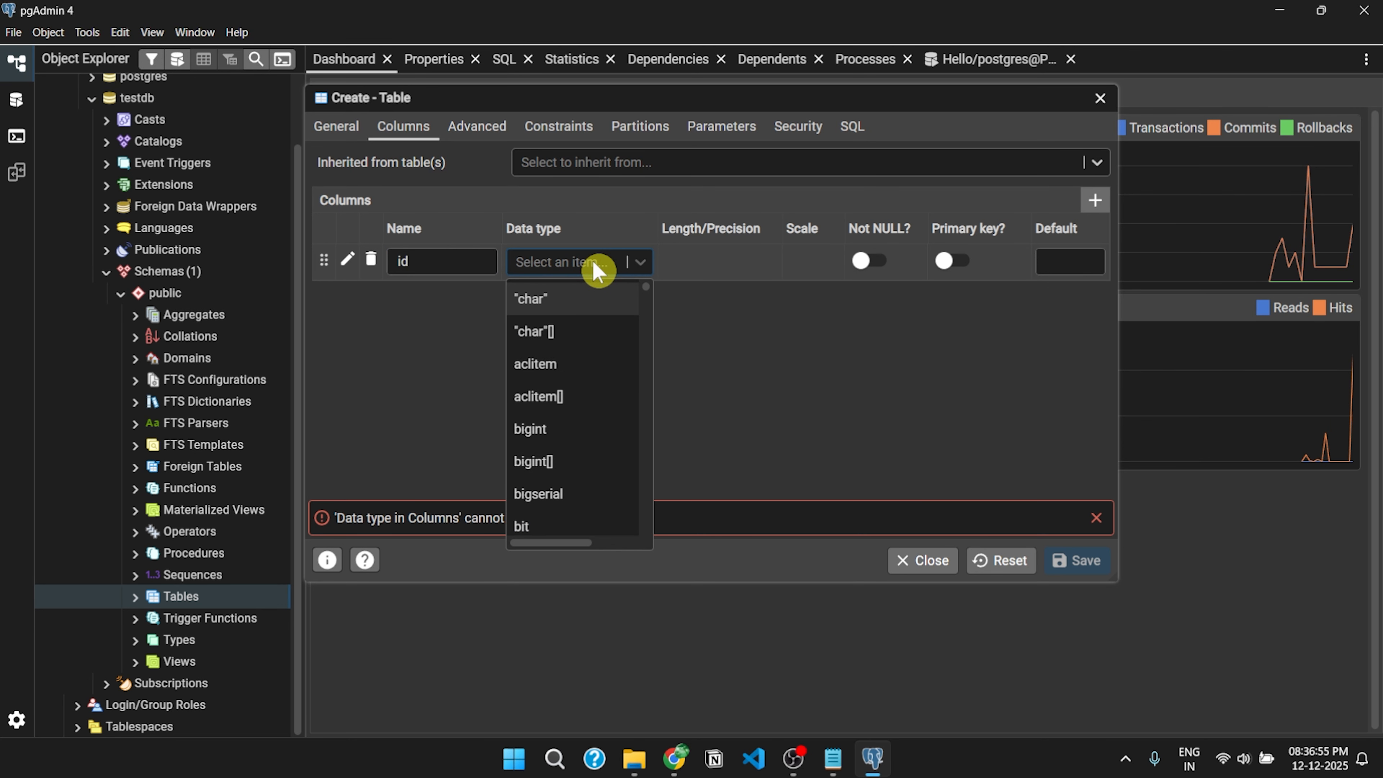
pyautogui.scroll(-15, 583, 409)
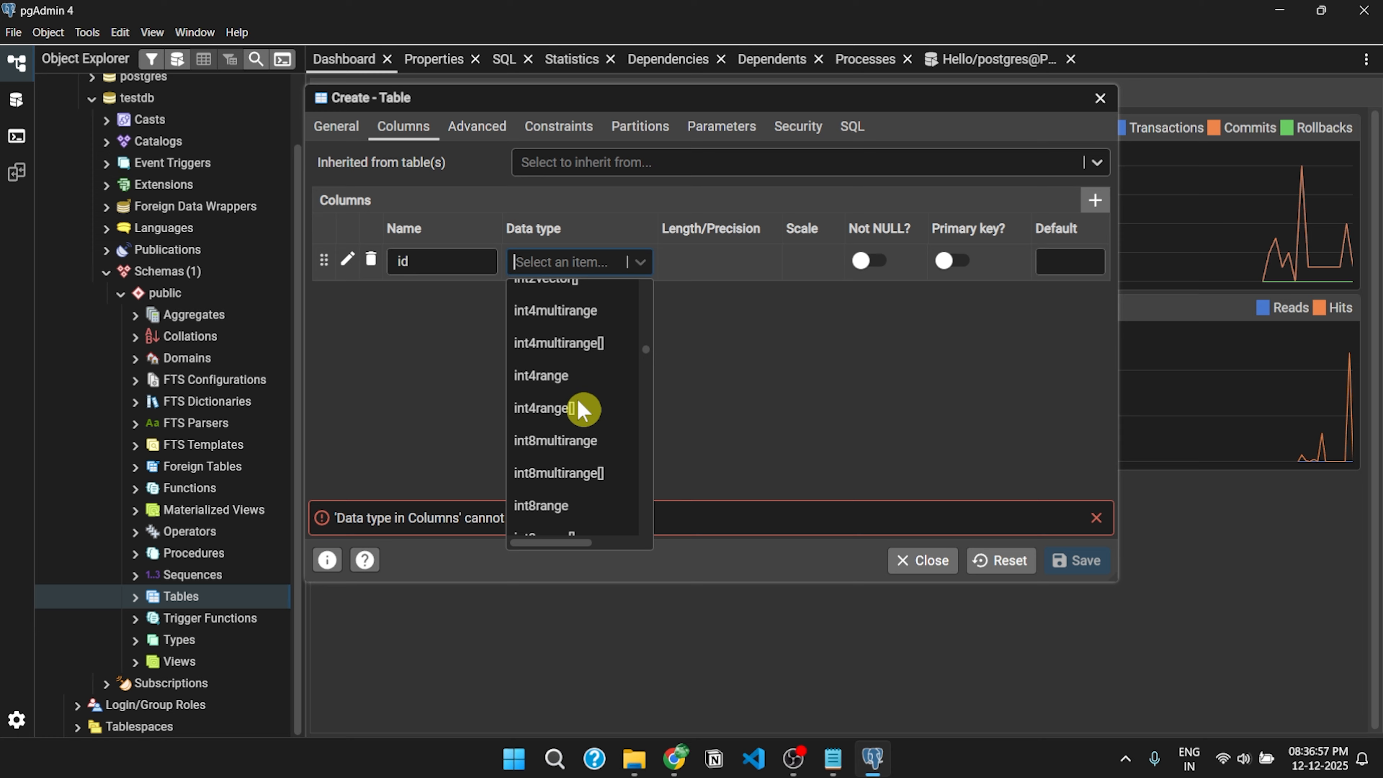
pyautogui.click(571, 394)
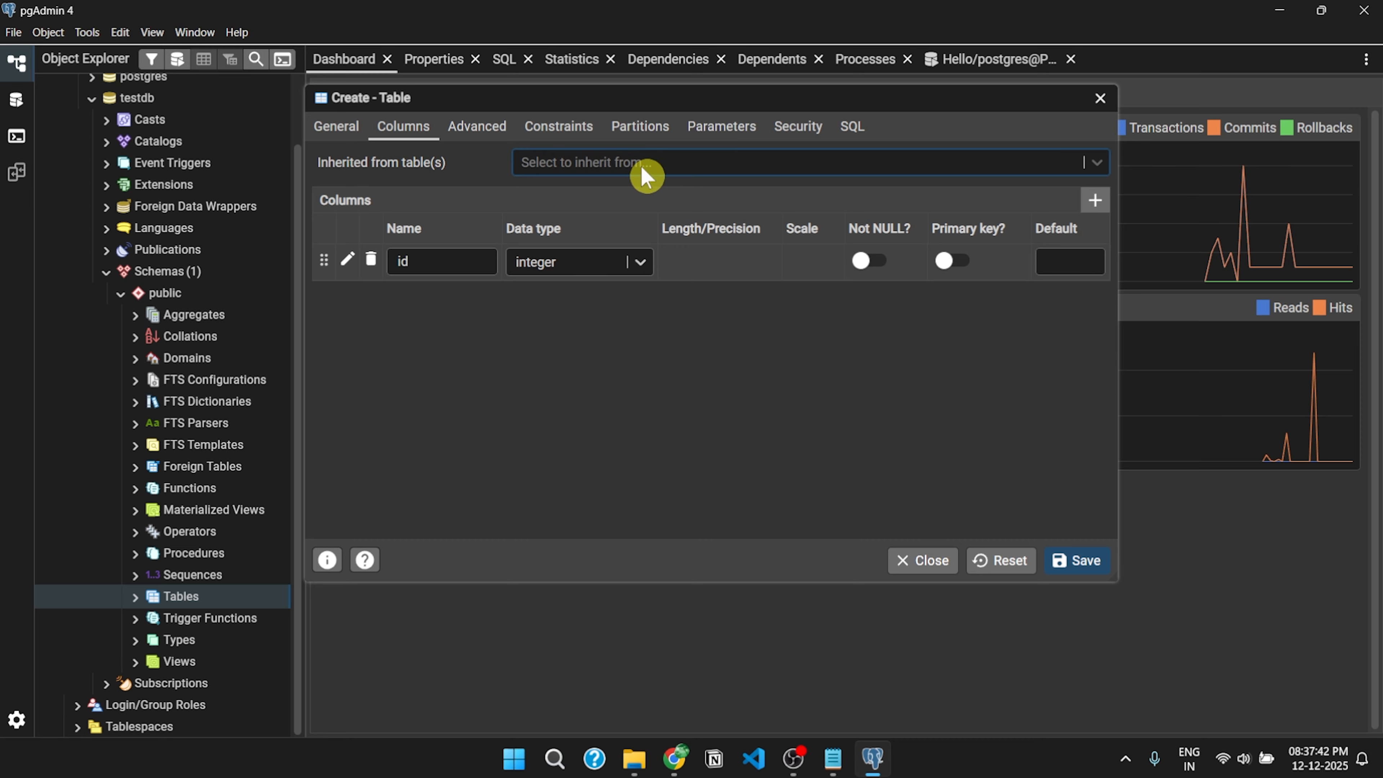
# - Review the student table's Advanced, Constraints, Partitions, Parameters, Security and SQL tabs
pyautogui.click(504, 131)
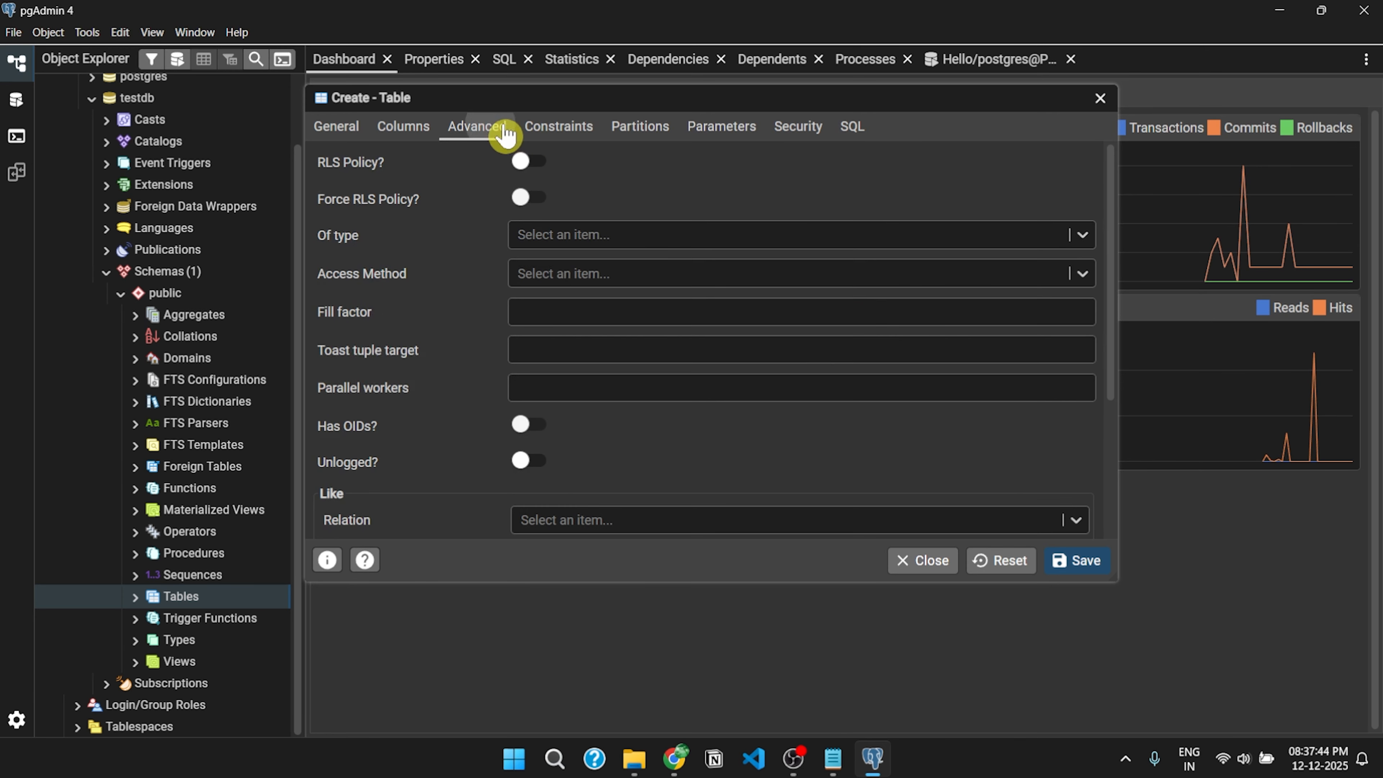
pyautogui.click(557, 128)
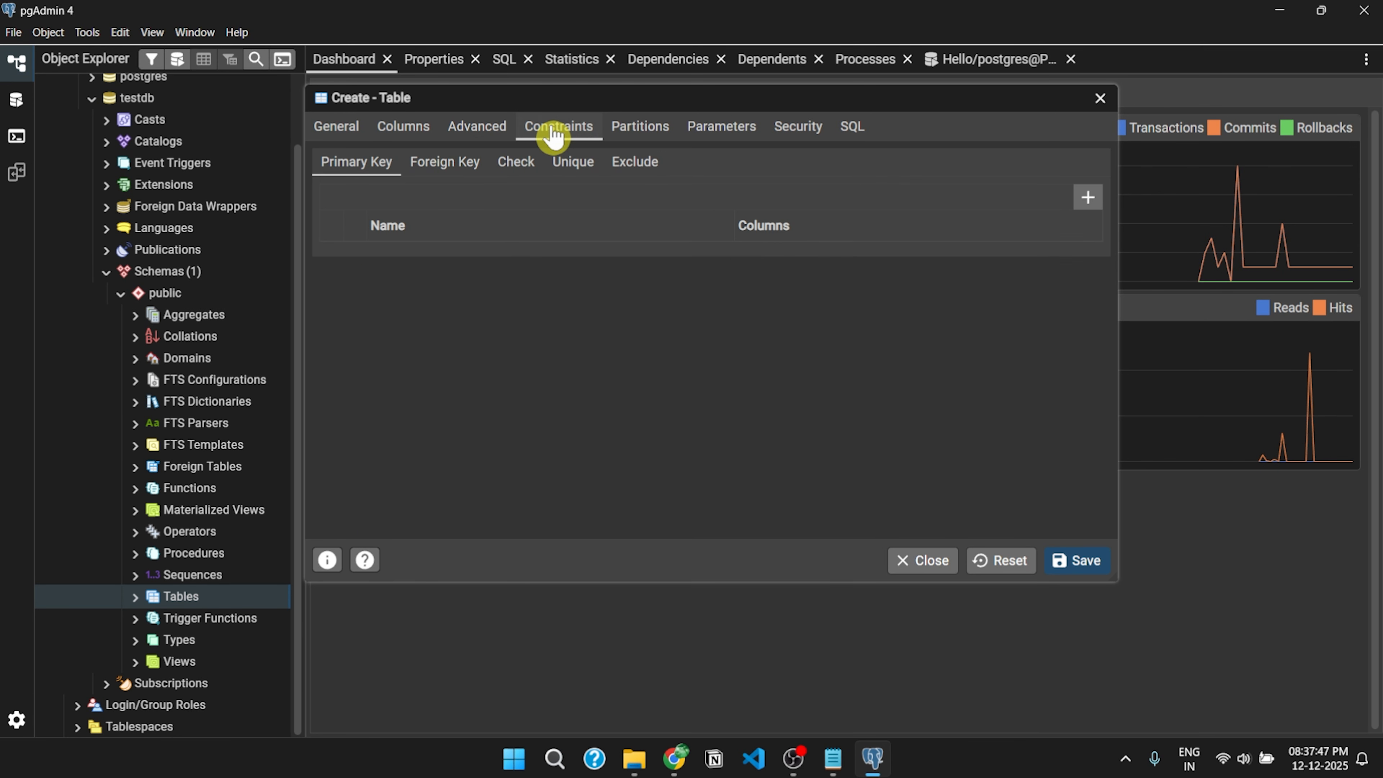
pyautogui.click(651, 136)
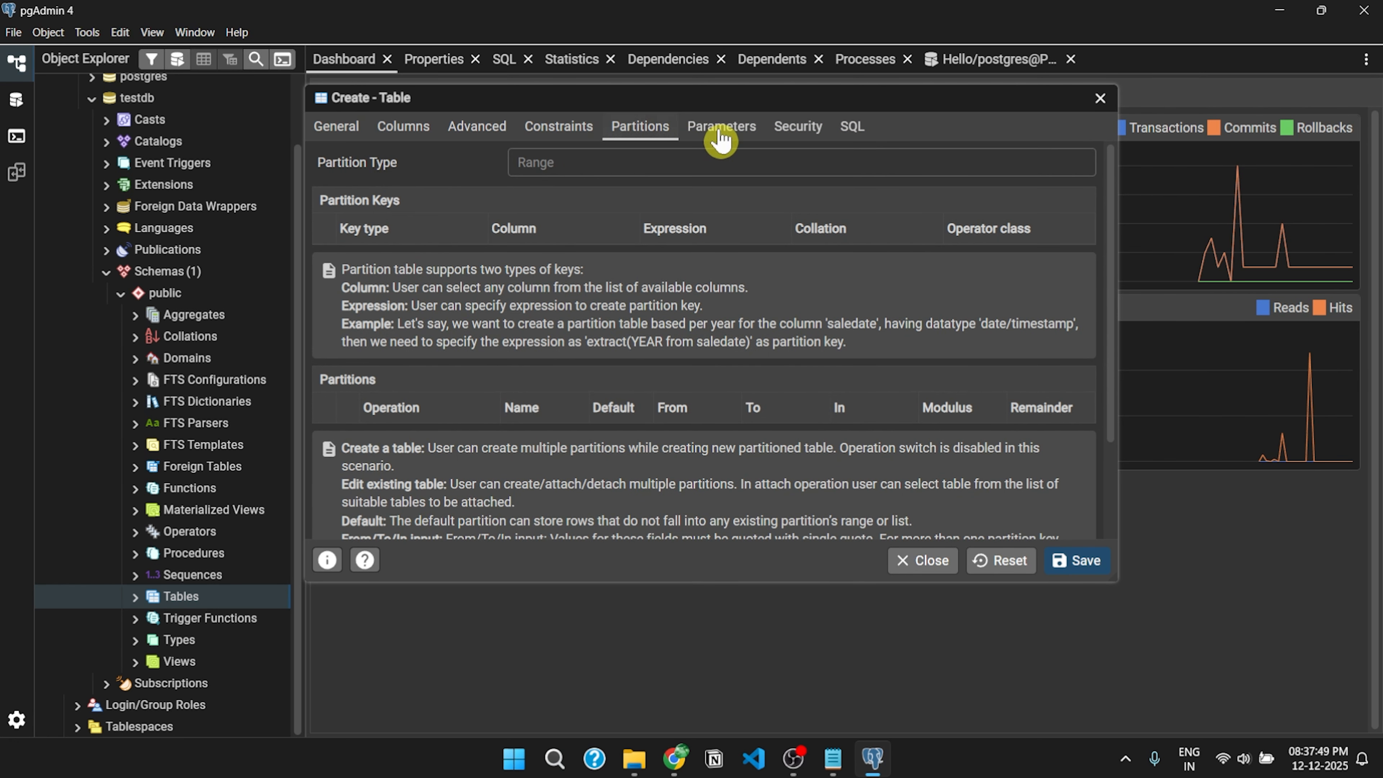
pyautogui.click(724, 129)
pyautogui.click(797, 137)
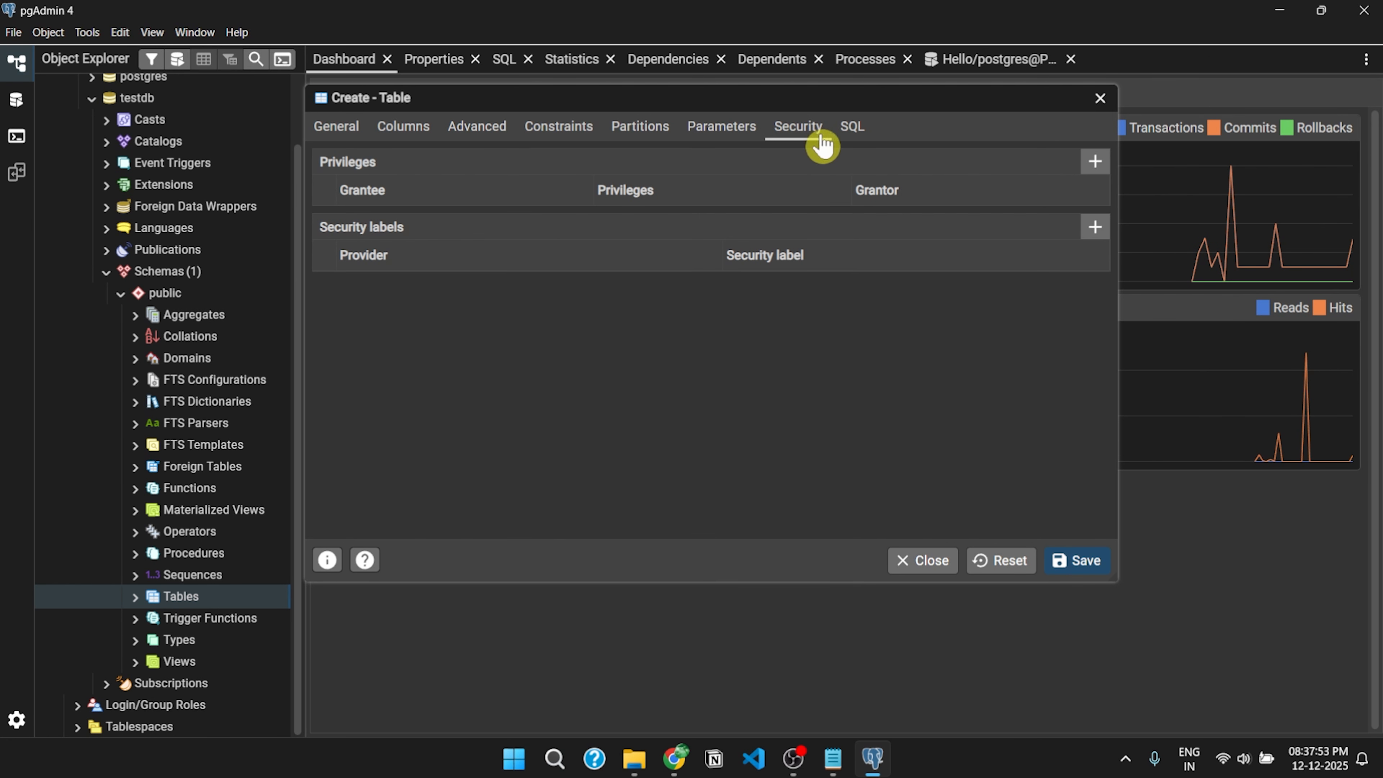
pyautogui.click(852, 131)
# - Save the student table and select the public schema's Tables group
pyautogui.moveTo(645, 289); pyautogui.dragTo(354, 155)
pyautogui.click(565, 269)
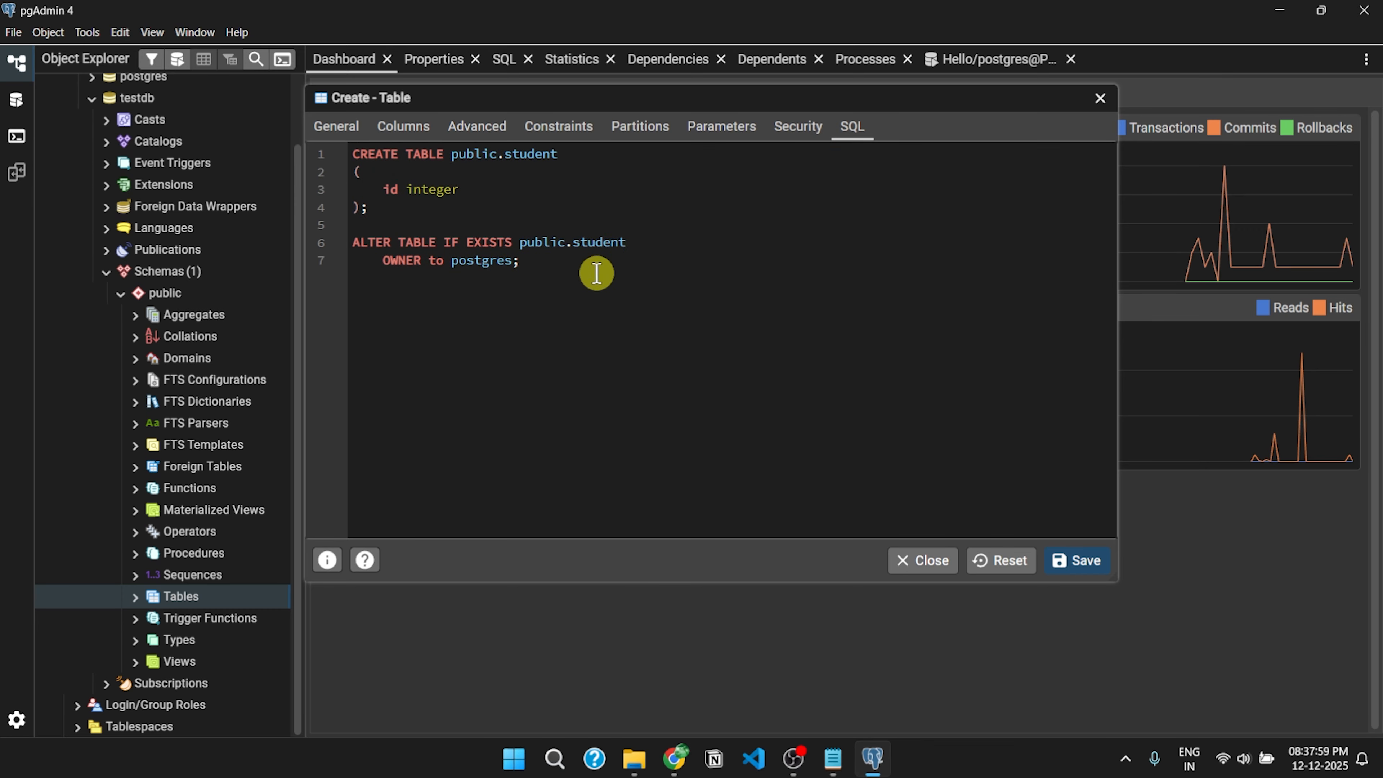
pyautogui.click(1092, 564)
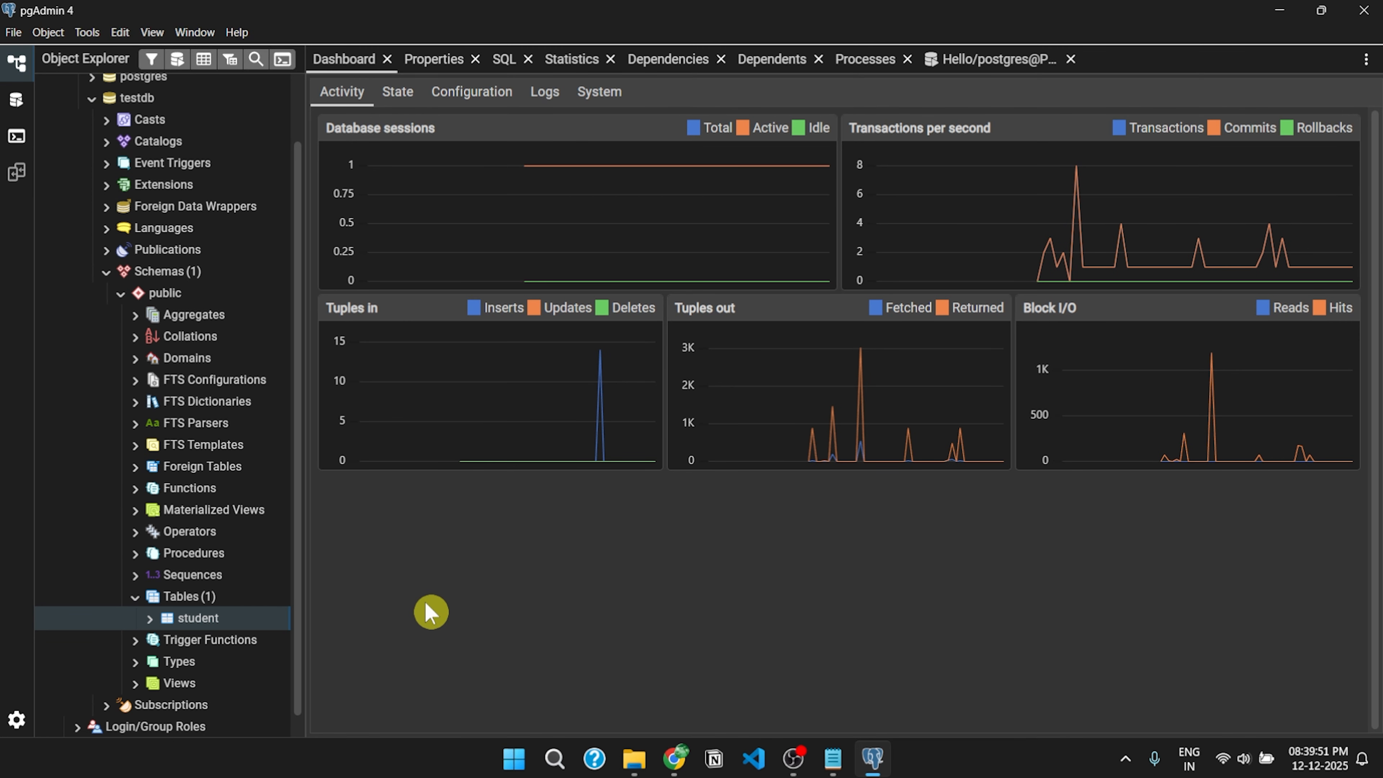
pyautogui.click(207, 603)
# - Open a Query Tool on testdb and type the CREATE TABLE teacher statement (name VARCHAR(255), id INT)
pyautogui.rightClick(207, 604)
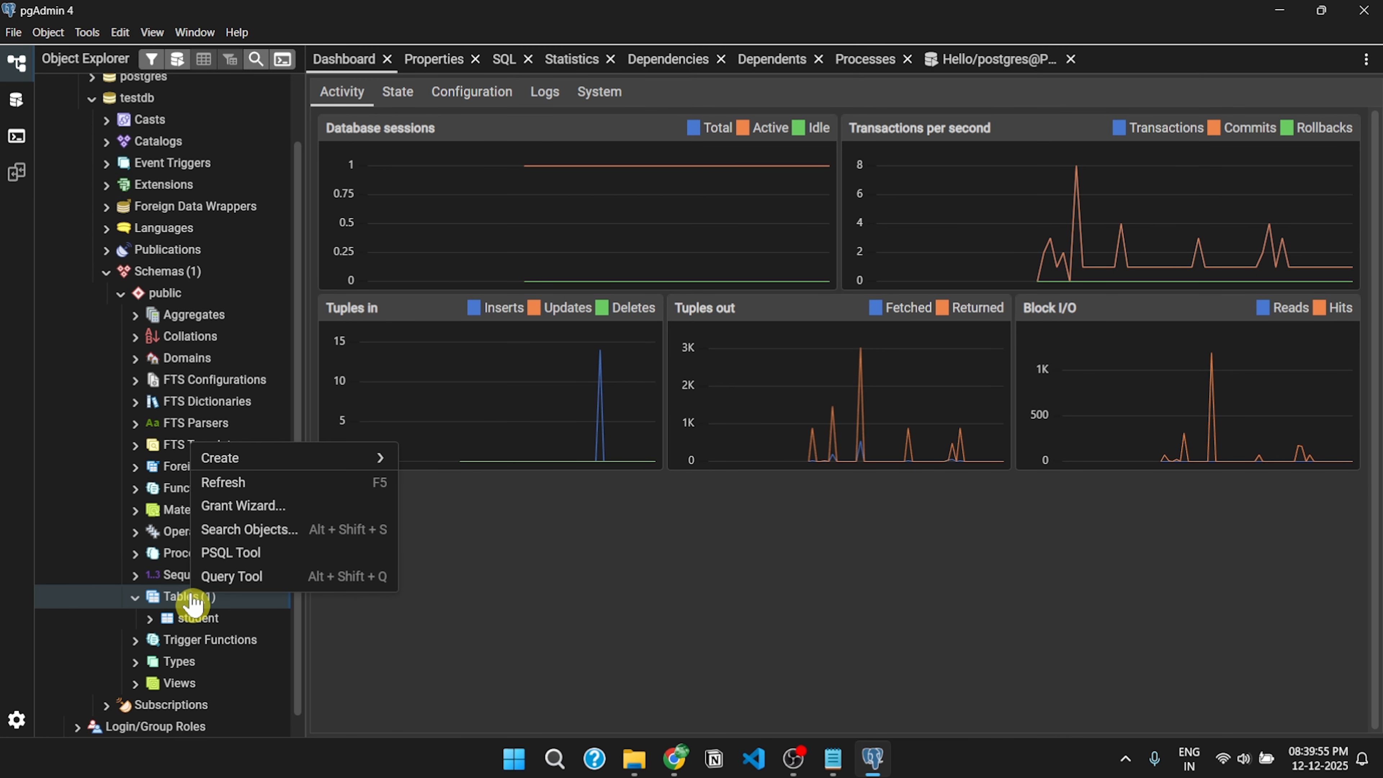
pyautogui.click(229, 577)
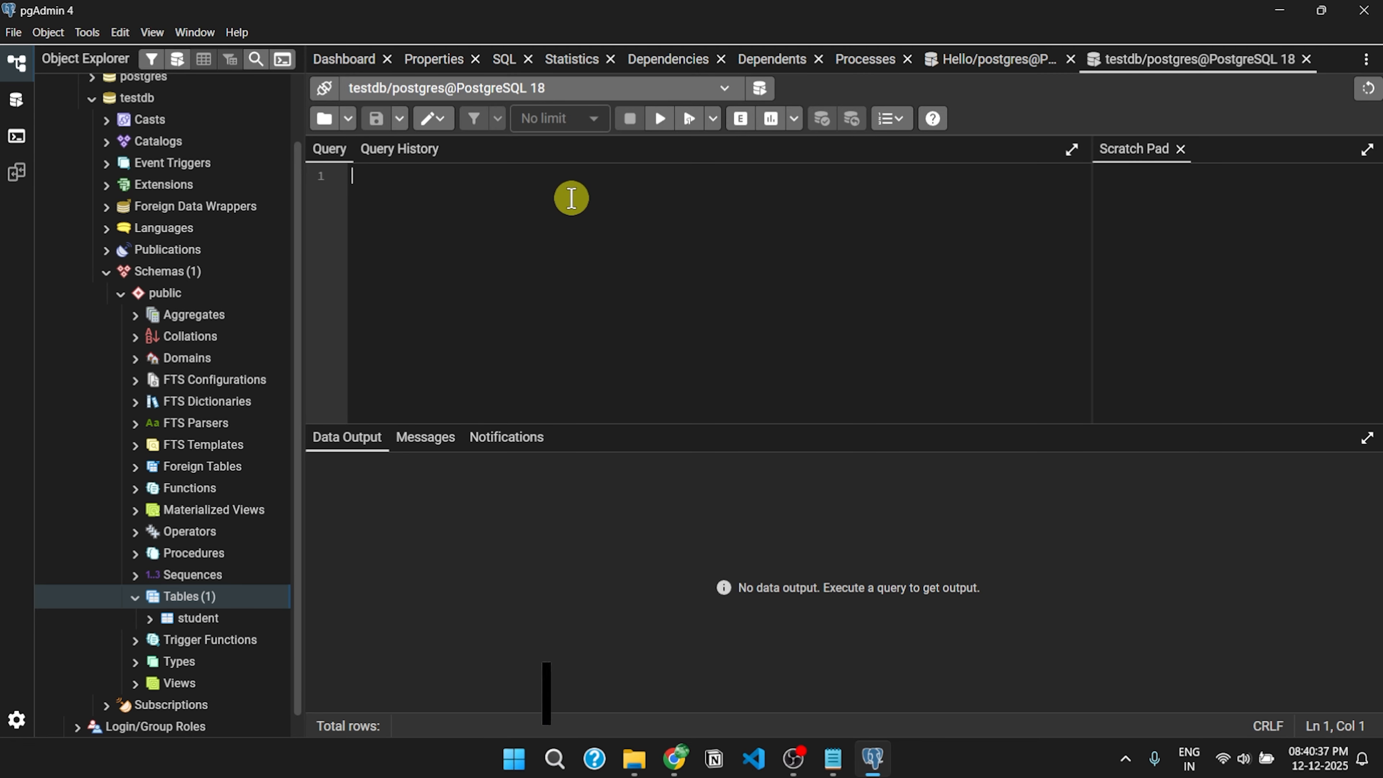
pyautogui.write('CREATE TBA')
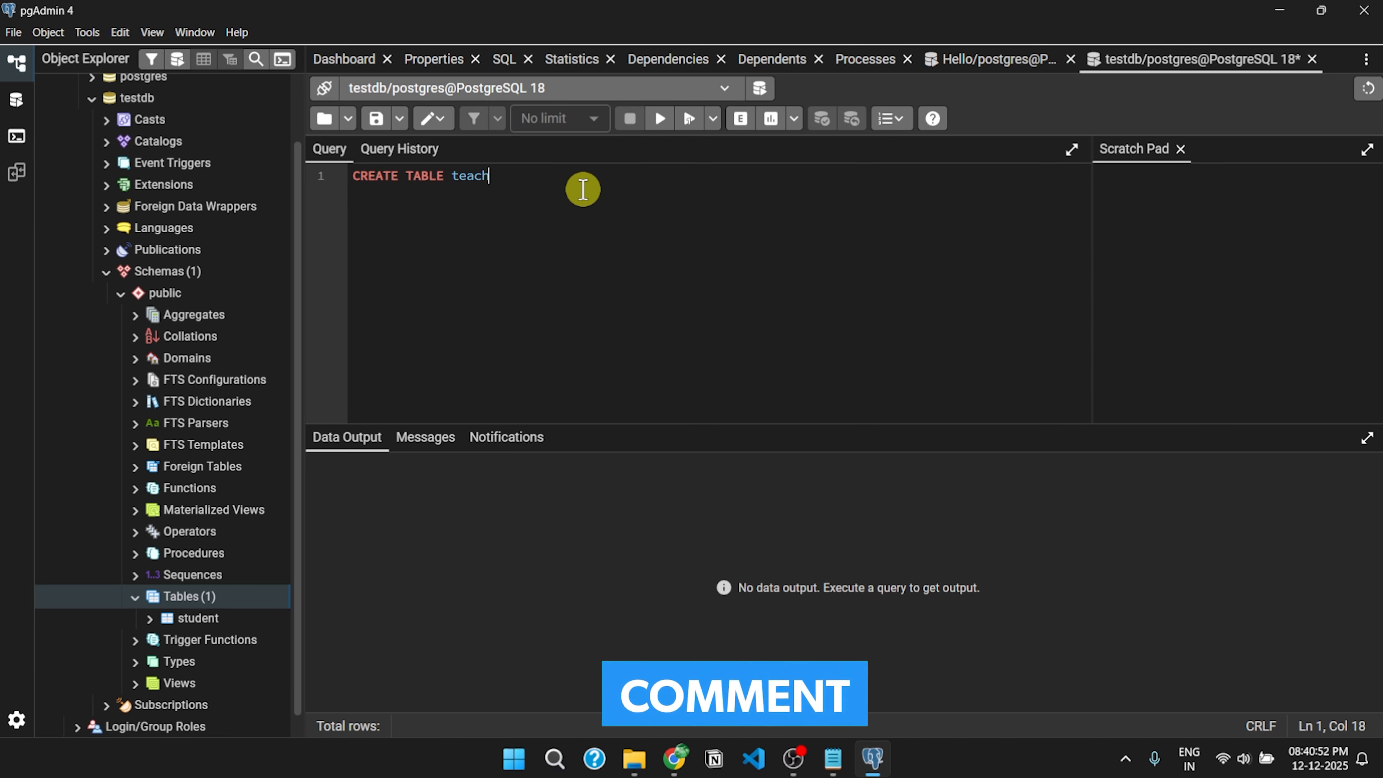
pyautogui.write('LE teacher(name VARCHAR(255), id INT);')
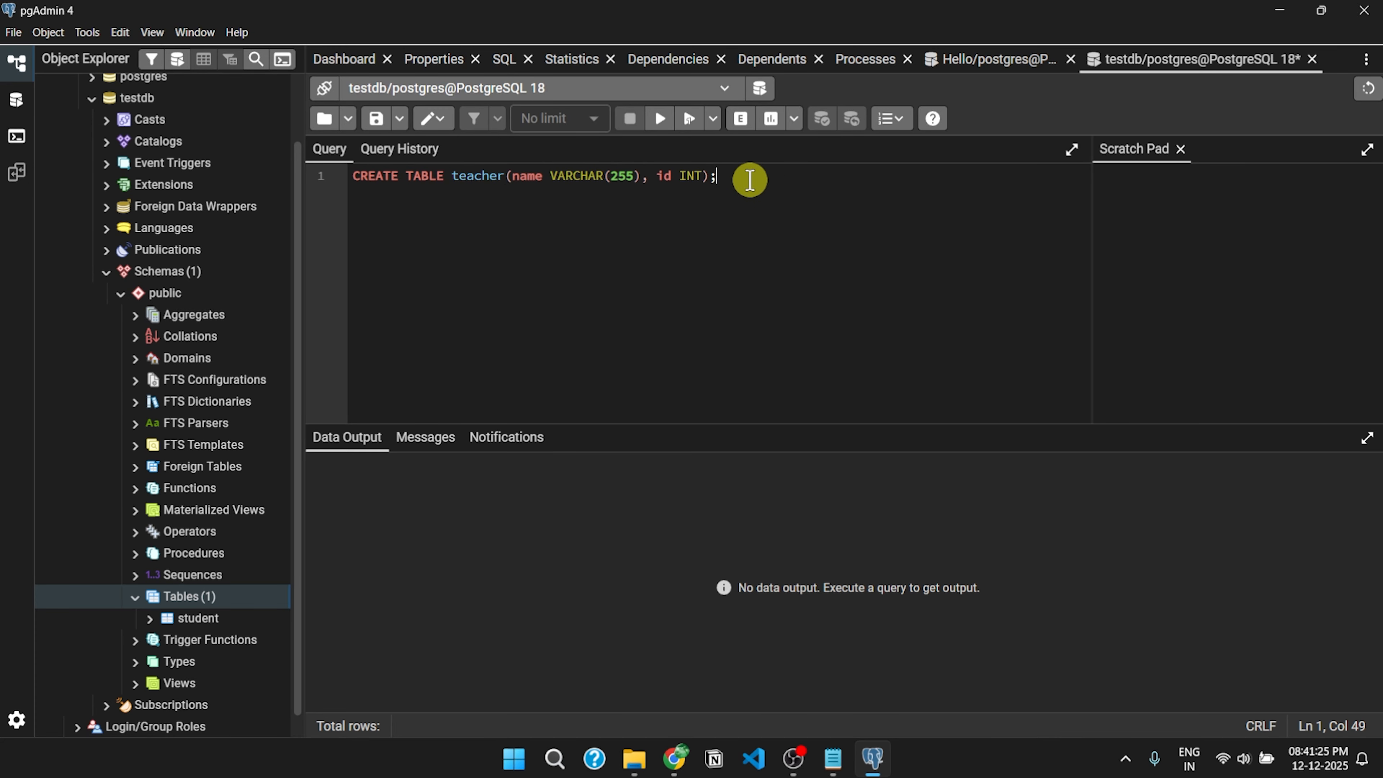
pyautogui.moveTo(750, 176); pyautogui.dragTo(361, 179)
pyautogui.press('Right')
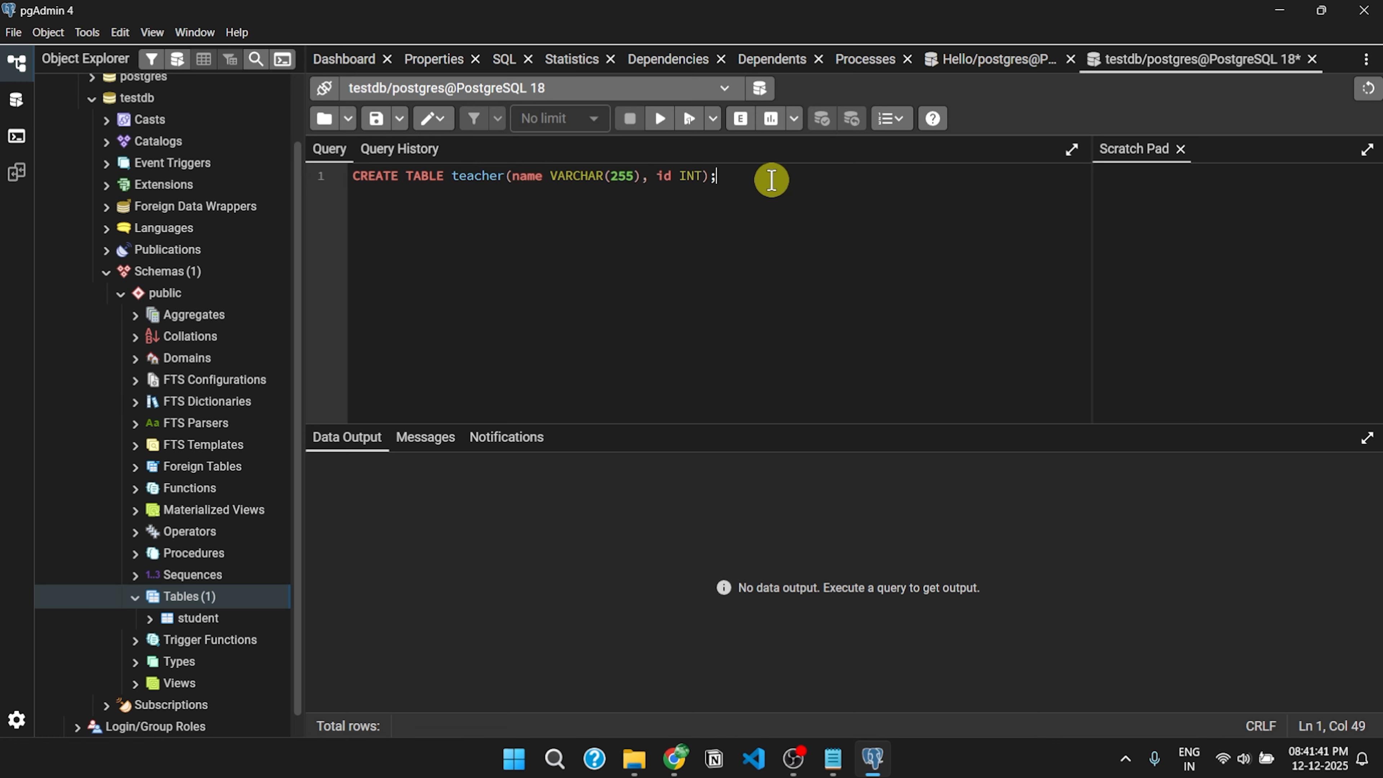
# - Execute the CREATE TABLE teacher script and refresh Schemas until Tables lists student and teacher
pyautogui.click(659, 131)
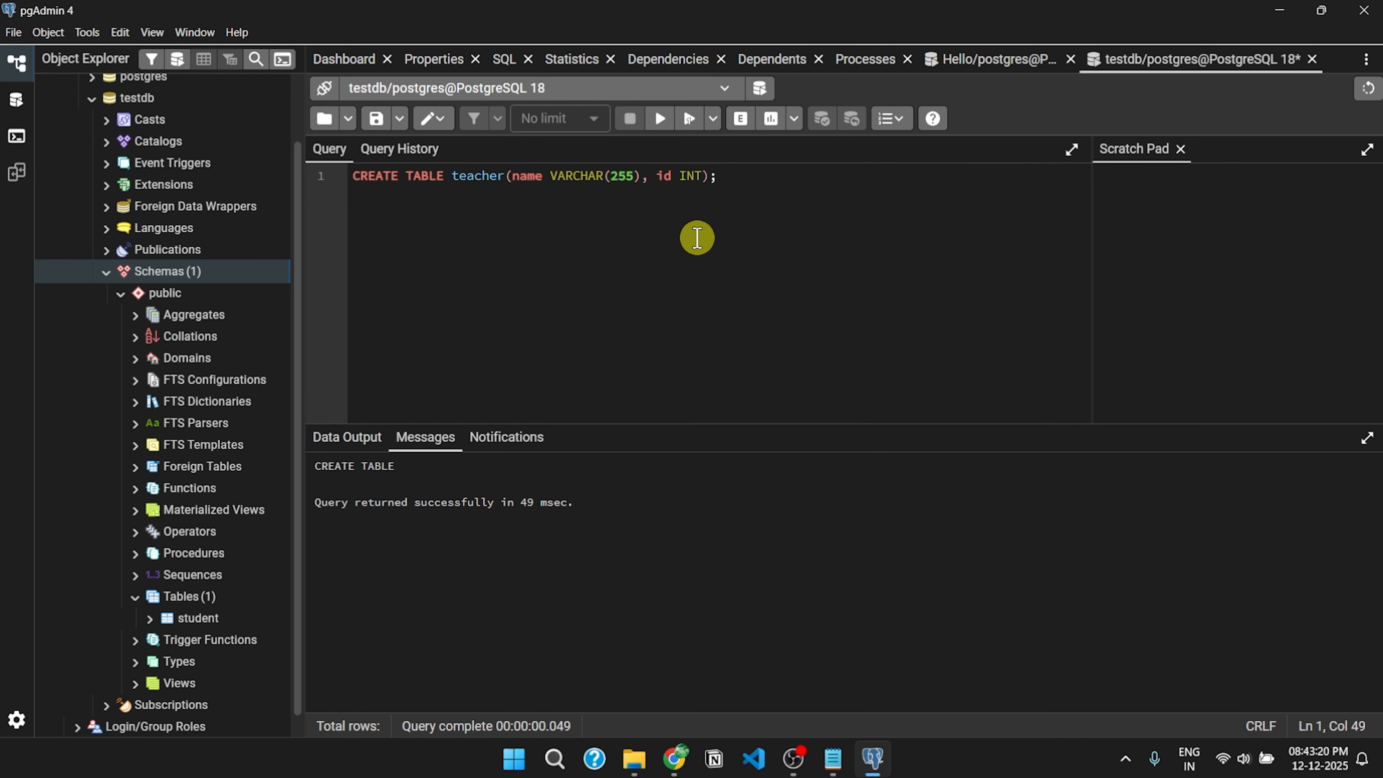
pyautogui.rightClick(178, 274)
pyautogui.click(280, 316)
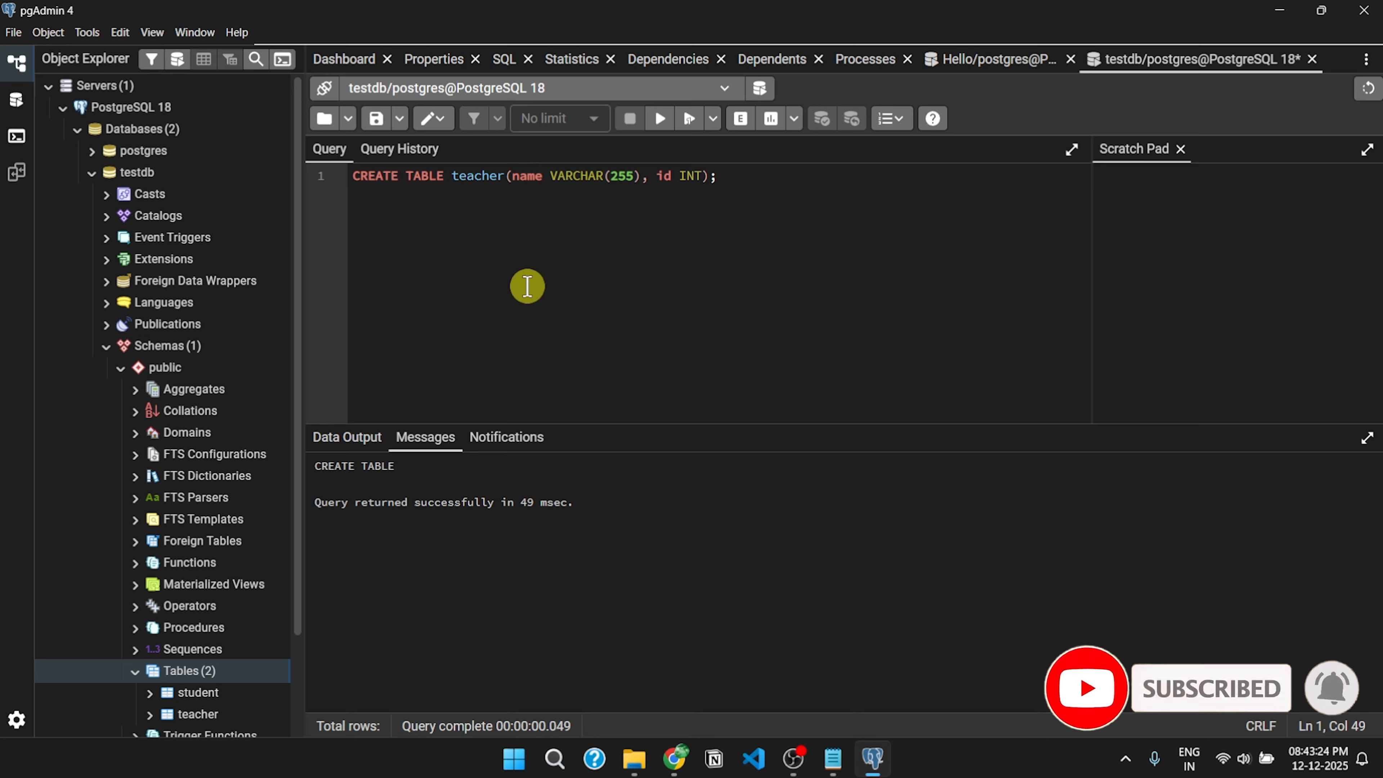
pyautogui.scroll(-3, 247, 442)
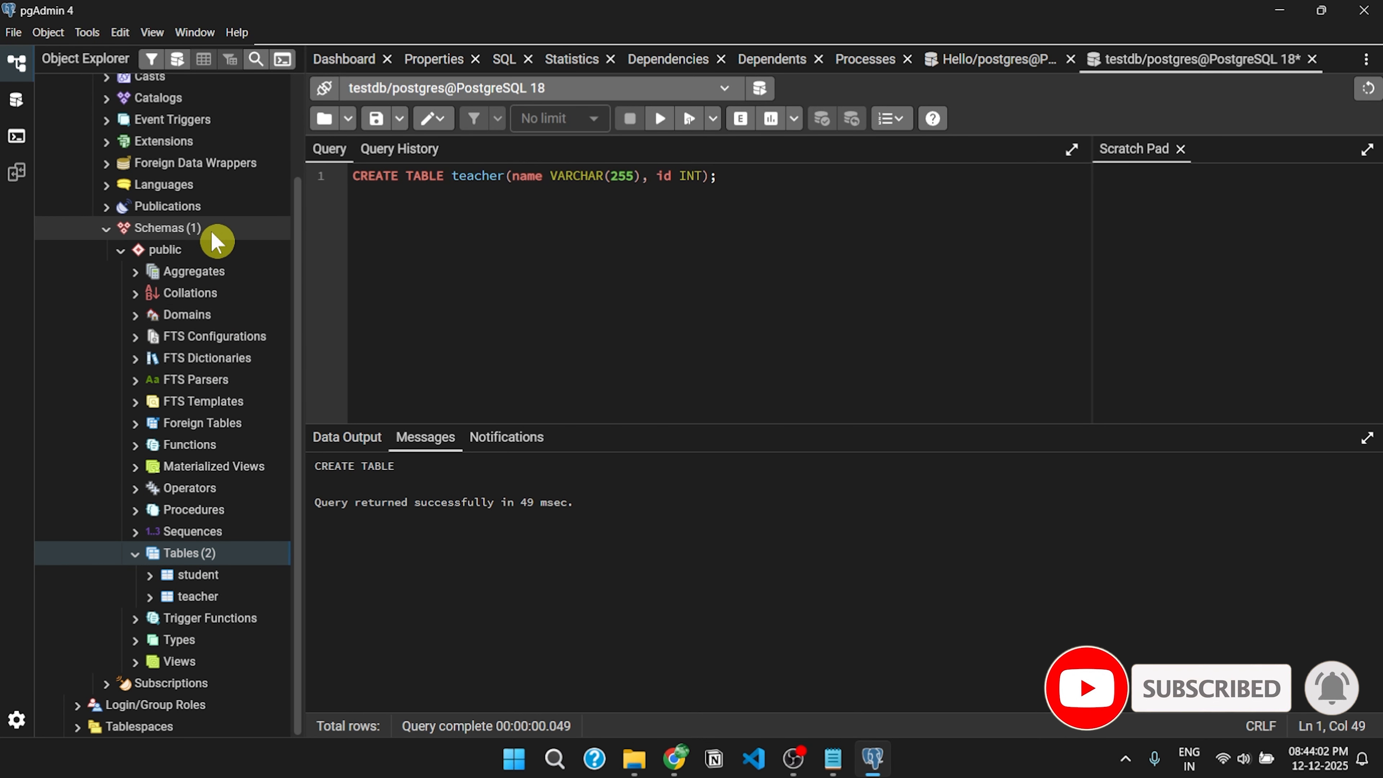